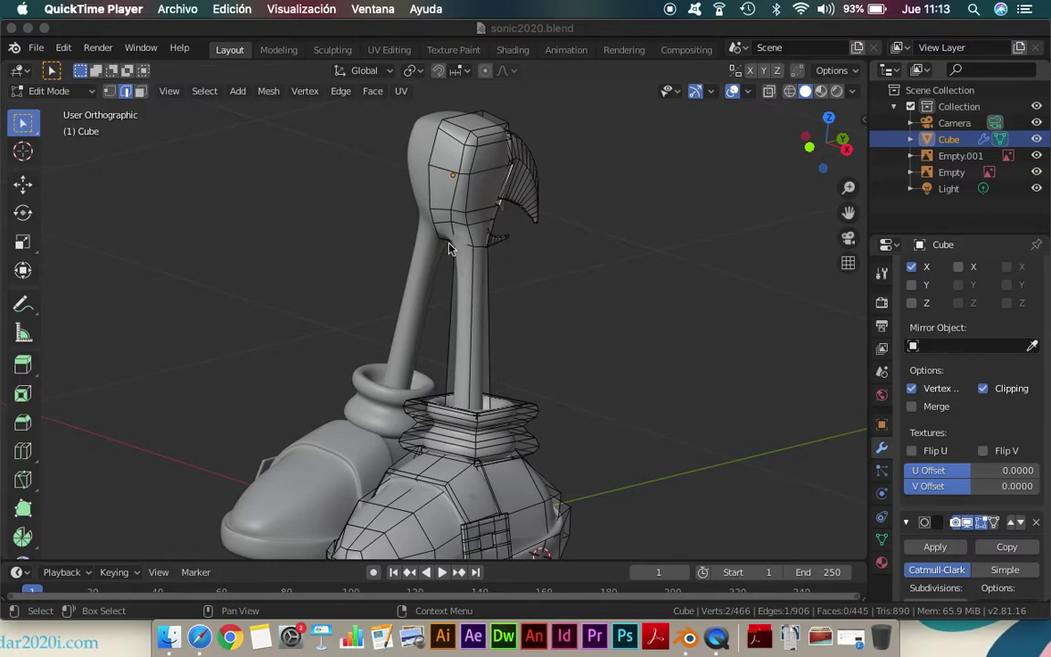
Orbit the Sonic body mesh, then switch to Right Orthographic view (numpad 3)
middle_click_drag(454, 248, 406, 261)
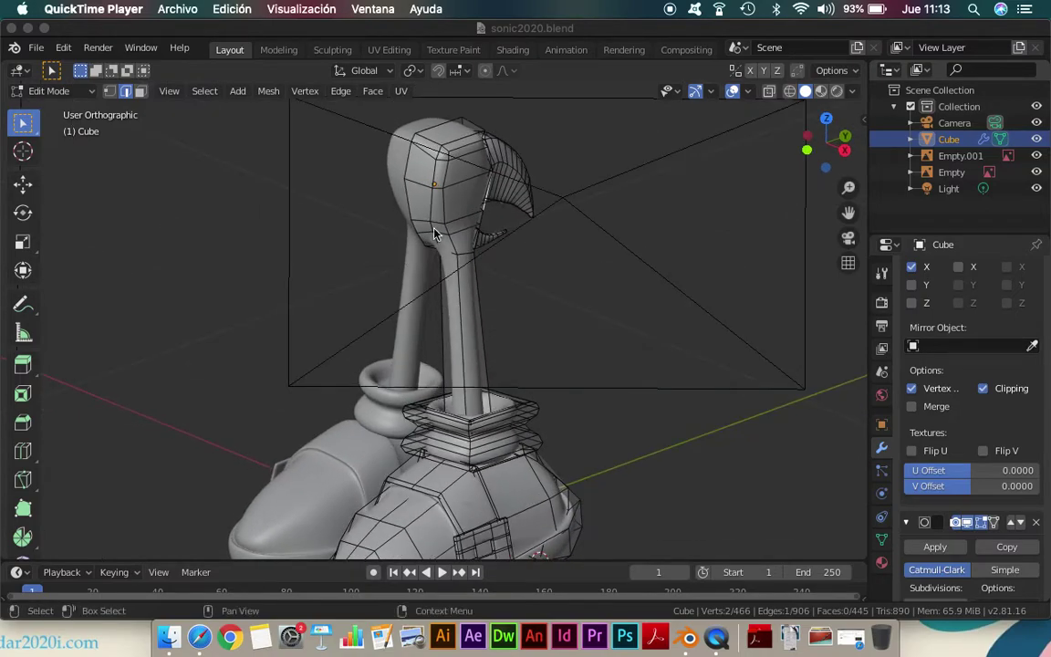
scroll(434, 234, "down", 2)
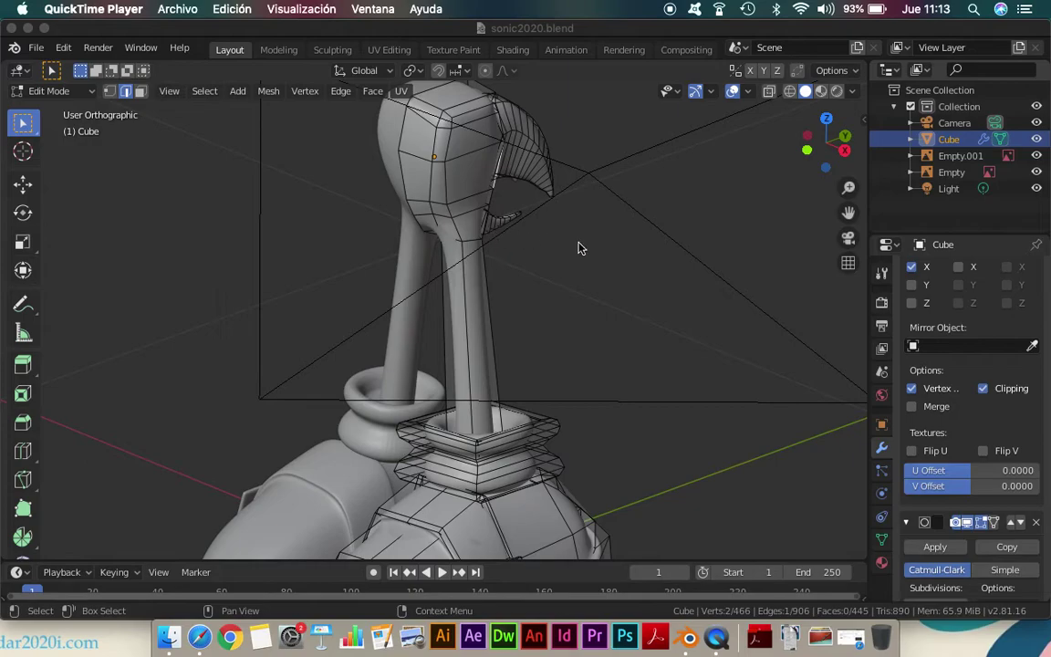
left_click(546, 213)
key("KP_3")
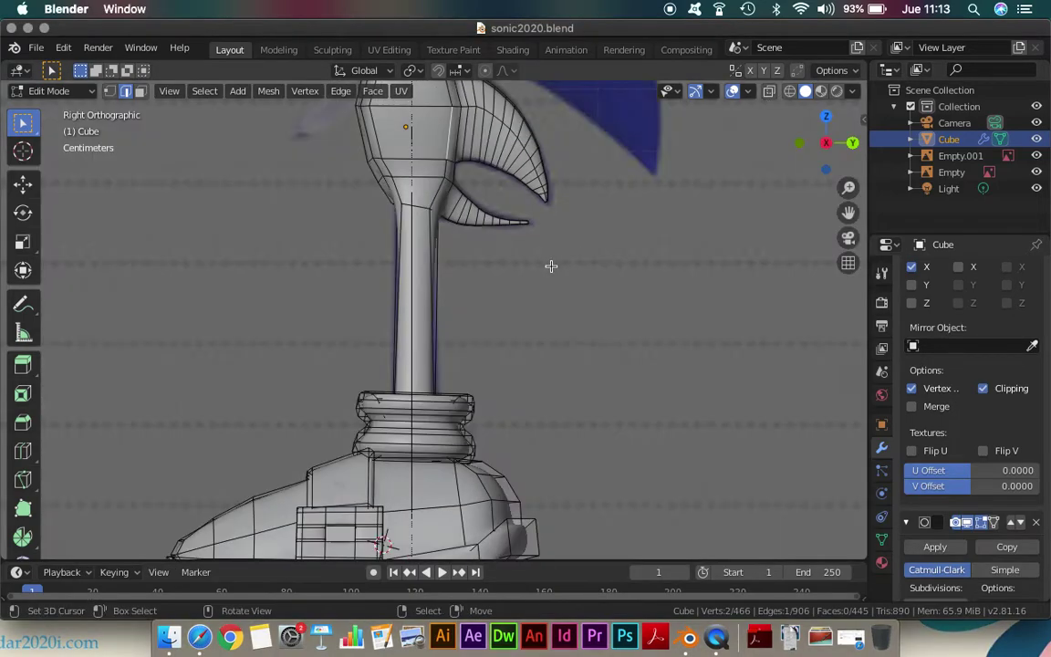
Zoom in on the head and make the mesh see-through
scroll(551, 265, "up", 2)
scroll(436, 284, "up", 3)
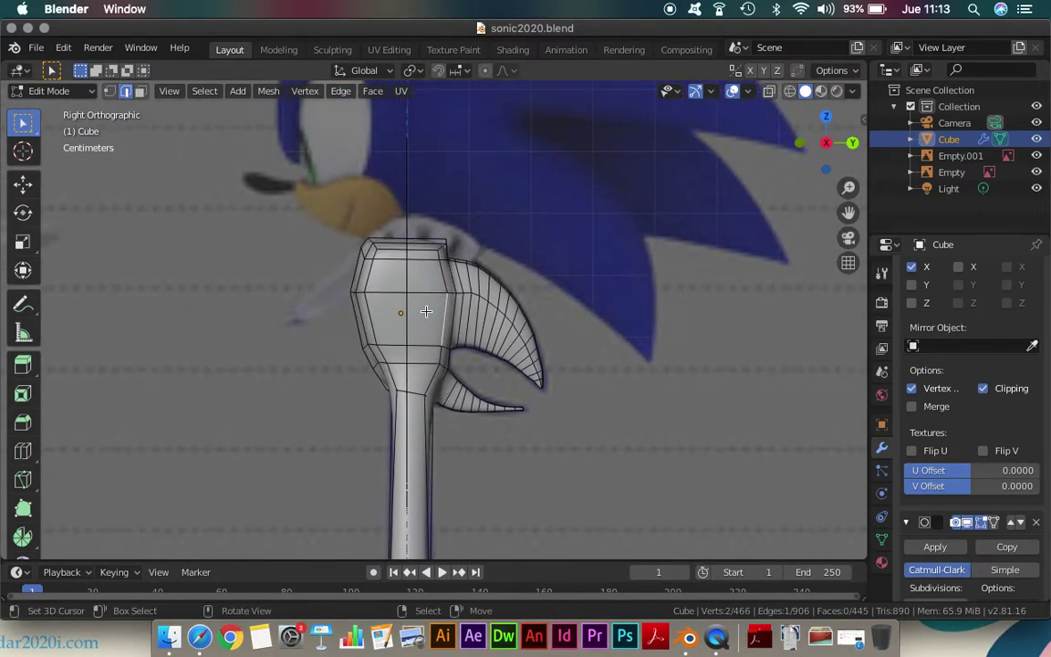
scroll(426, 311, "up", 3)
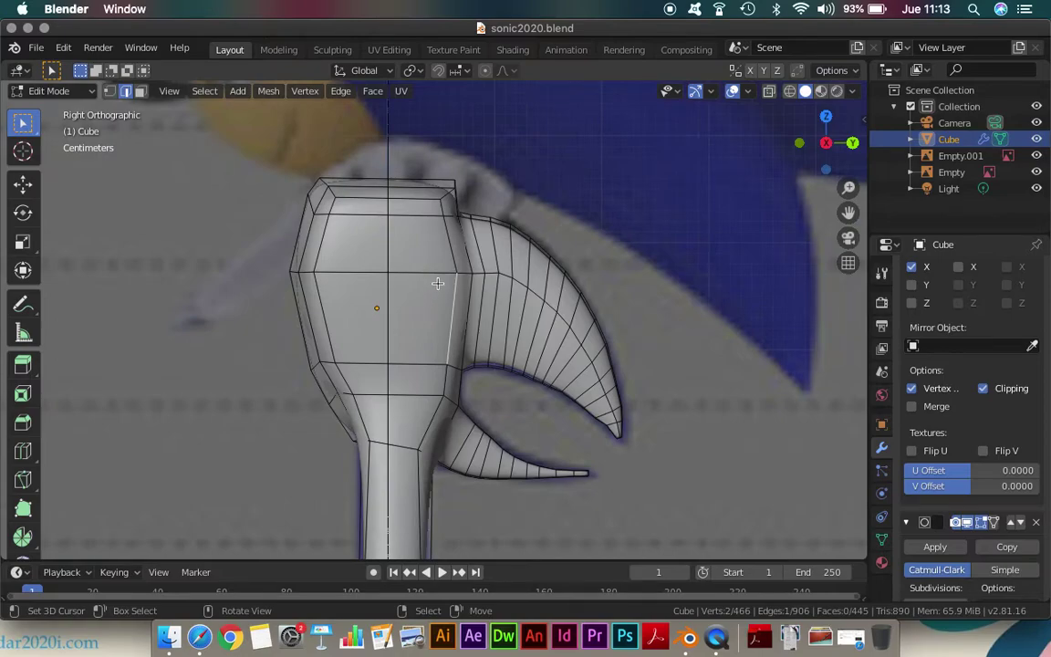
scroll(549, 305, "down", 2)
scroll(549, 307, "down", 2)
scroll(549, 310, "down", 1)
scroll(550, 324, "down", 2)
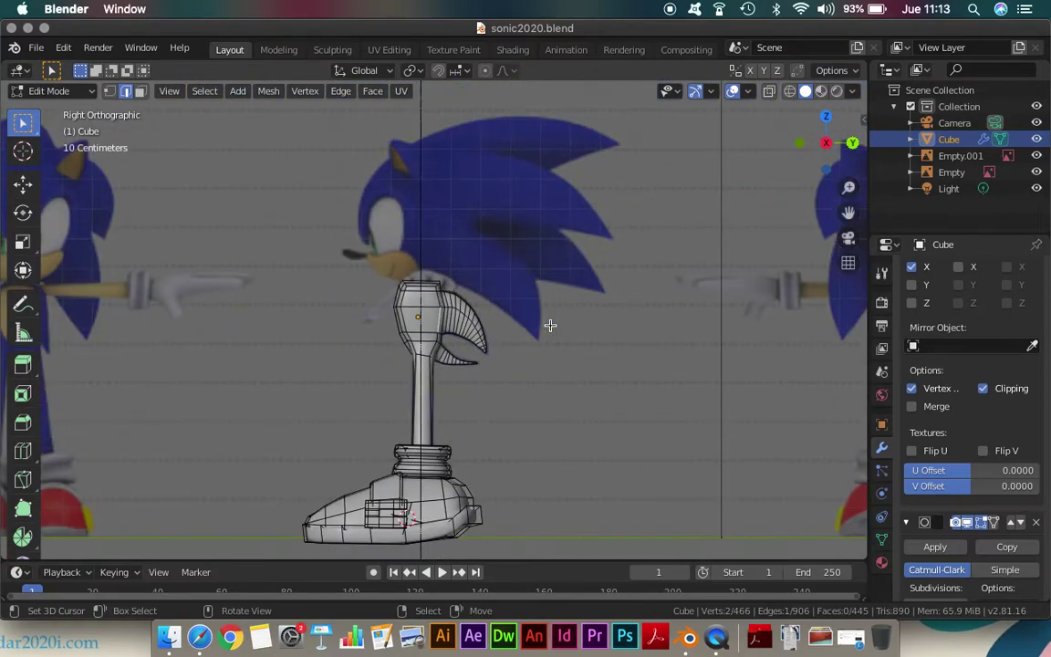
scroll(496, 345, "up", 1)
scroll(497, 346, "up", 1)
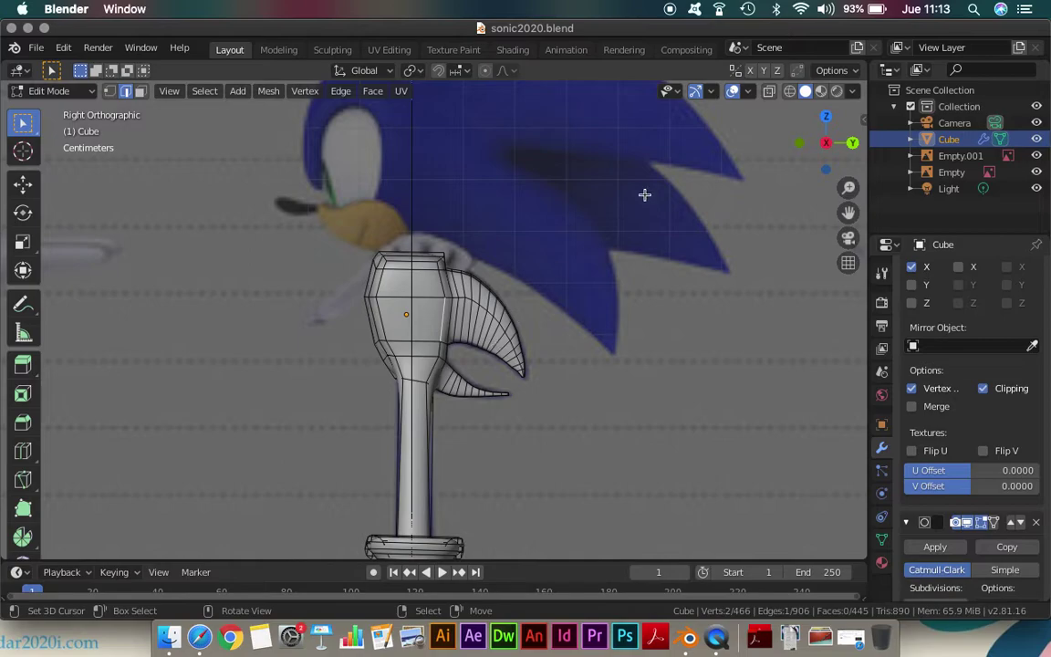
key("shift+z")
scroll(401, 333, "up", 2)
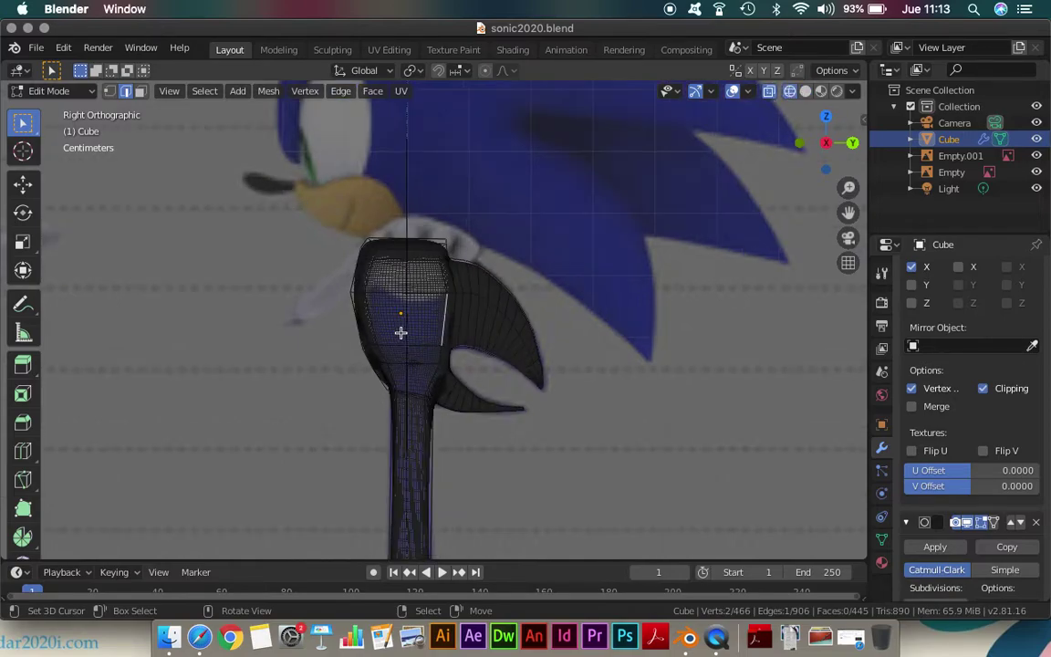
scroll(403, 328, "up", 3)
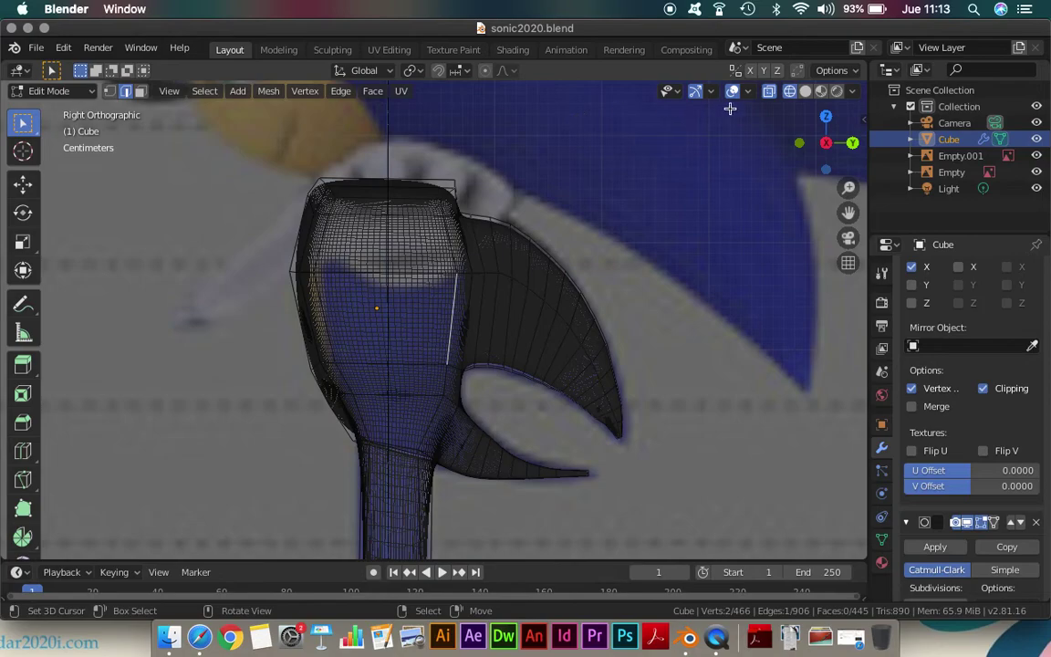
Return to Solid shading and turn off the Subdivision modifier's edit-mode display
left_click(806, 92)
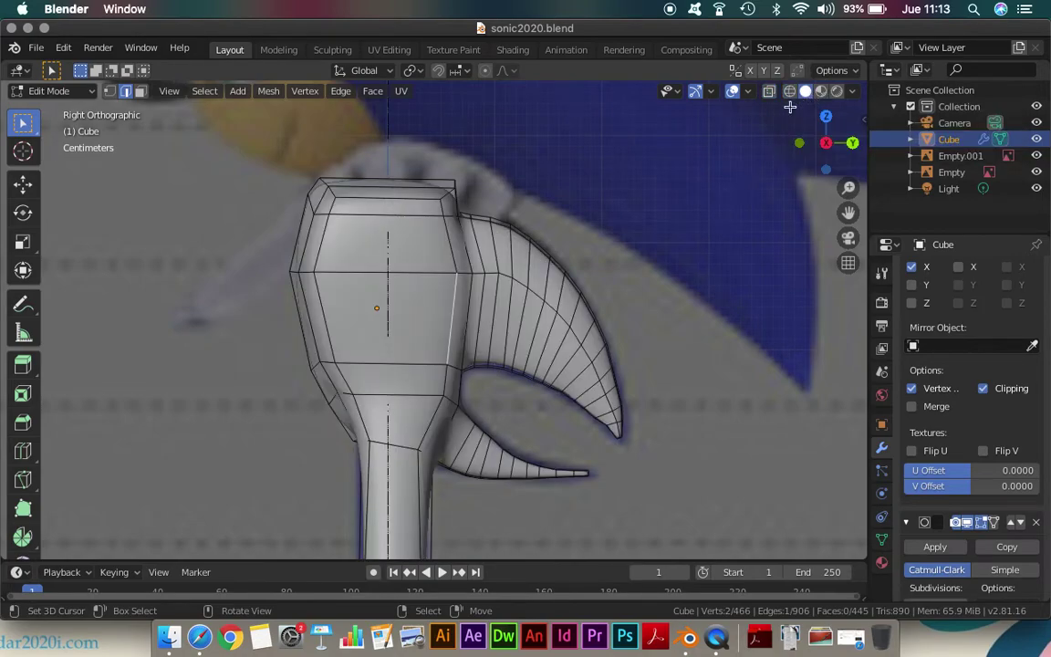
scroll(415, 257, "down", 3)
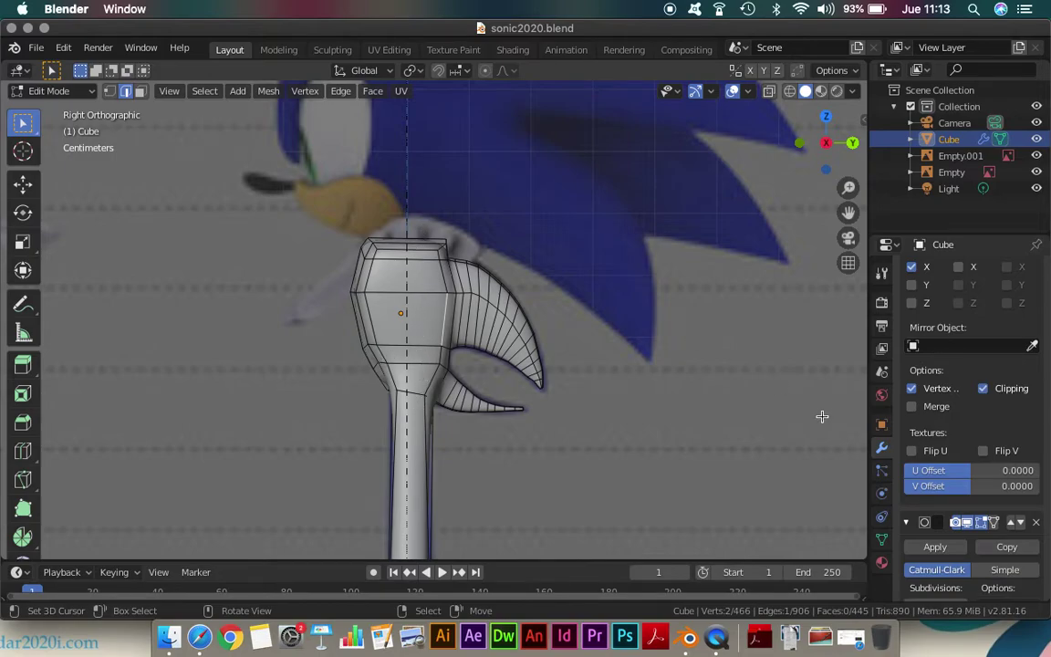
left_click(969, 523)
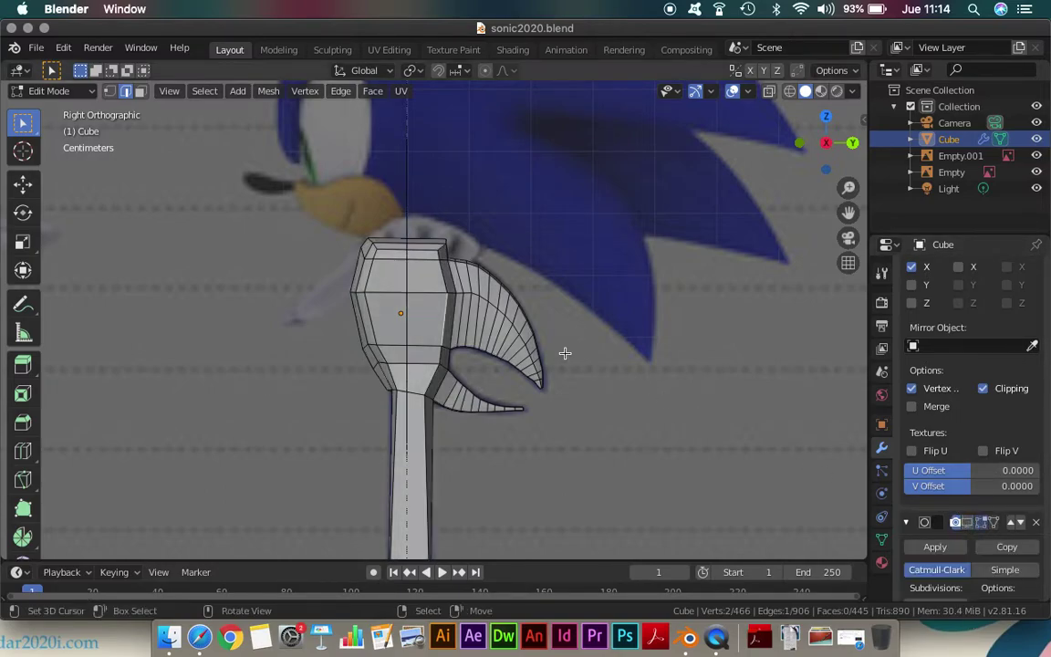
In X-ray, add a vertical loop cut down the head and neck, slid toward the back
key("alt+z")
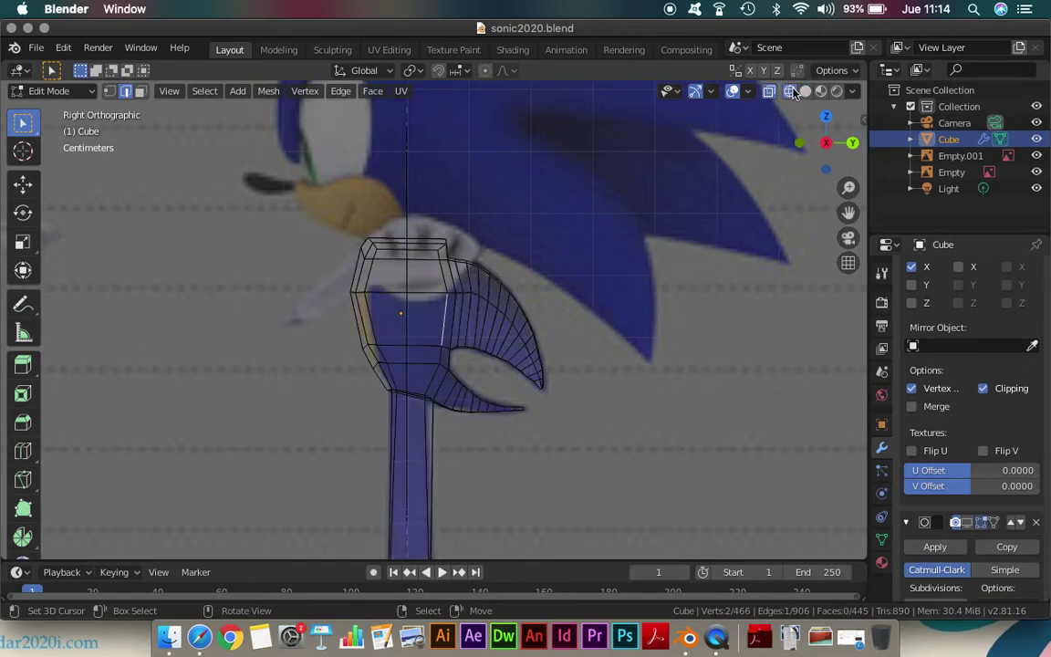
scroll(468, 283, "up", 3)
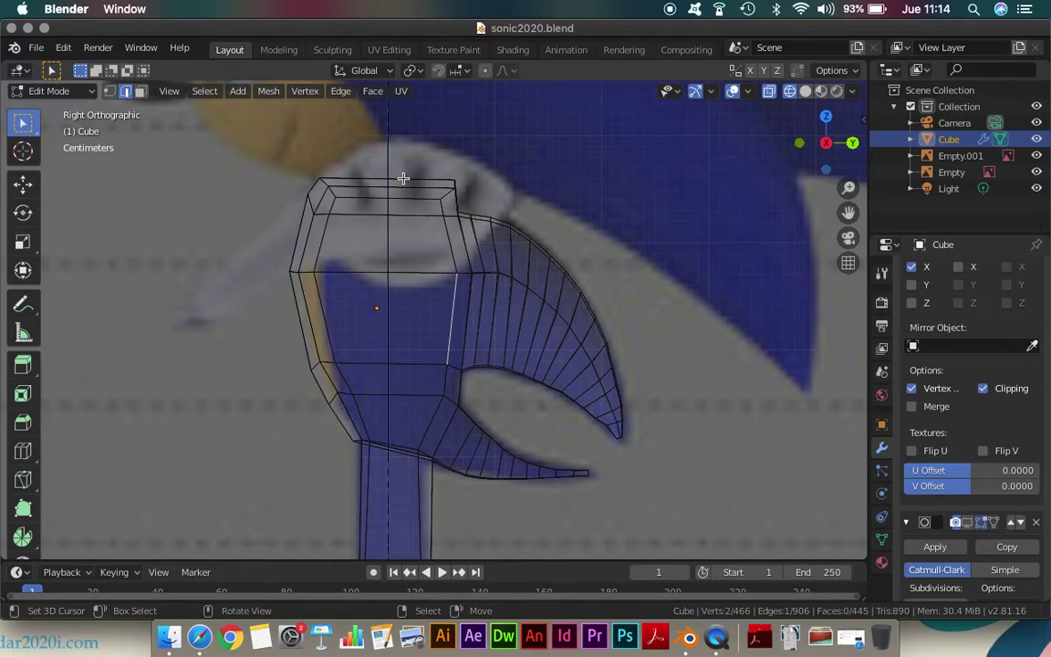
key("ctrl")
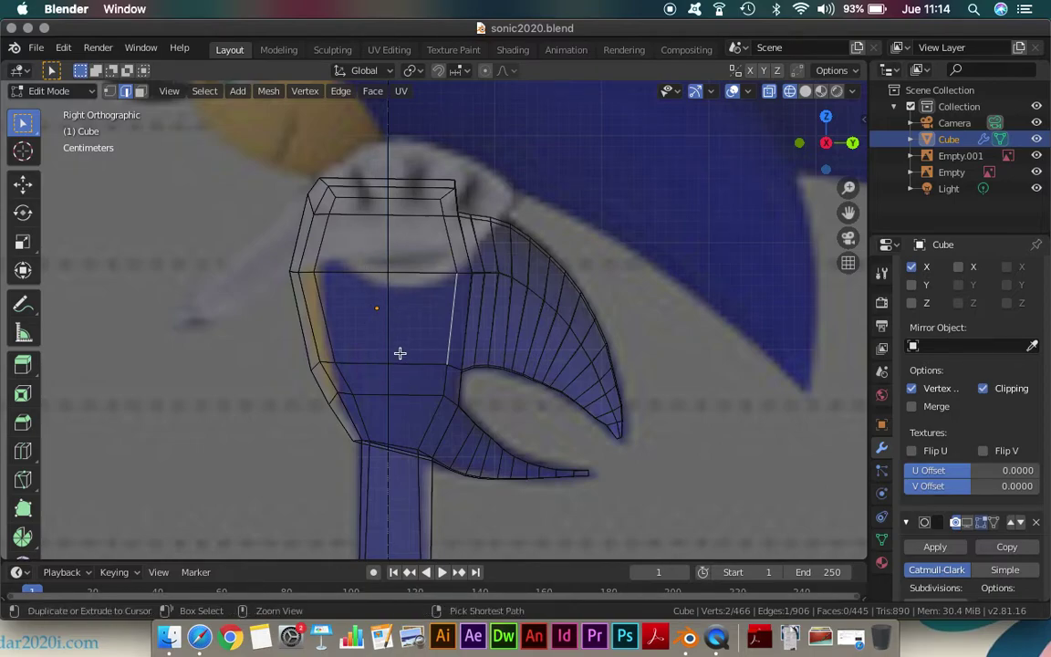
key("ctrl+r")
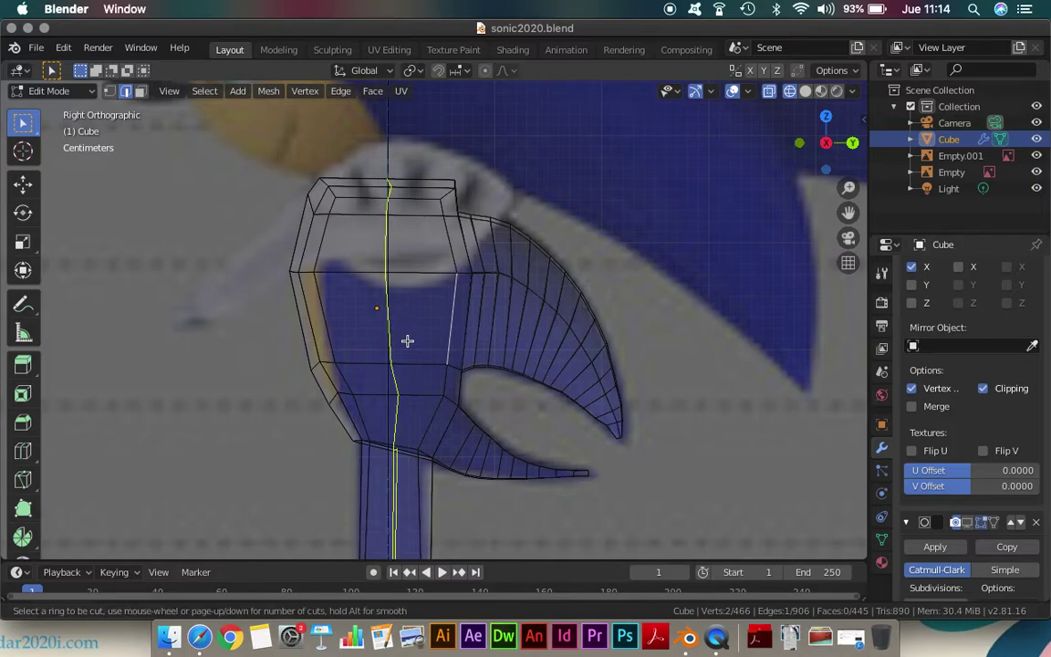
left_click(375, 328)
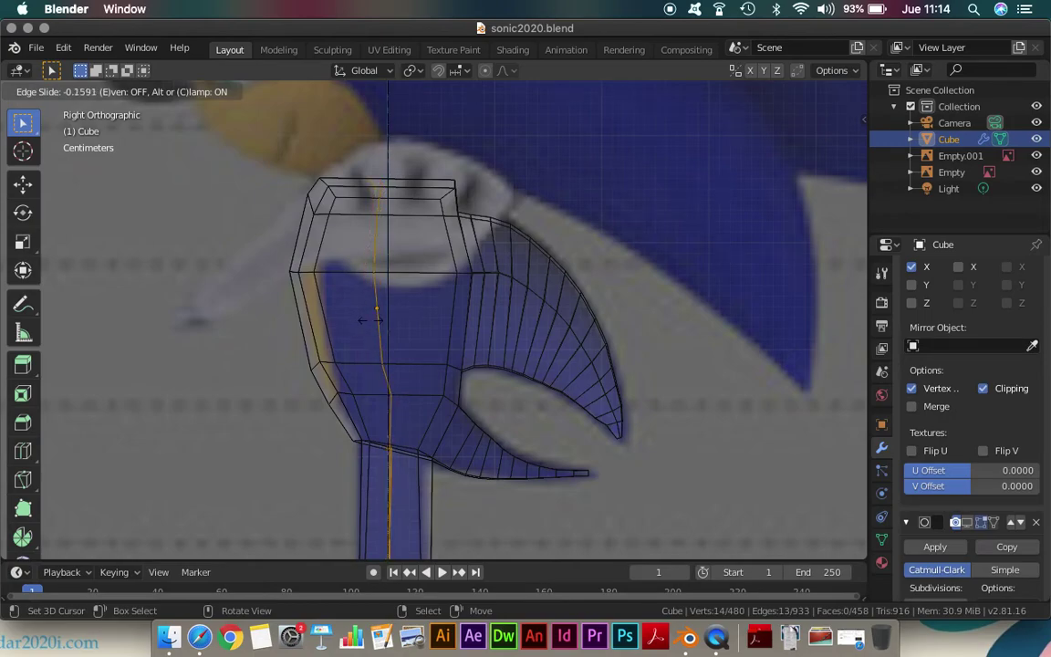
left_click(371, 319)
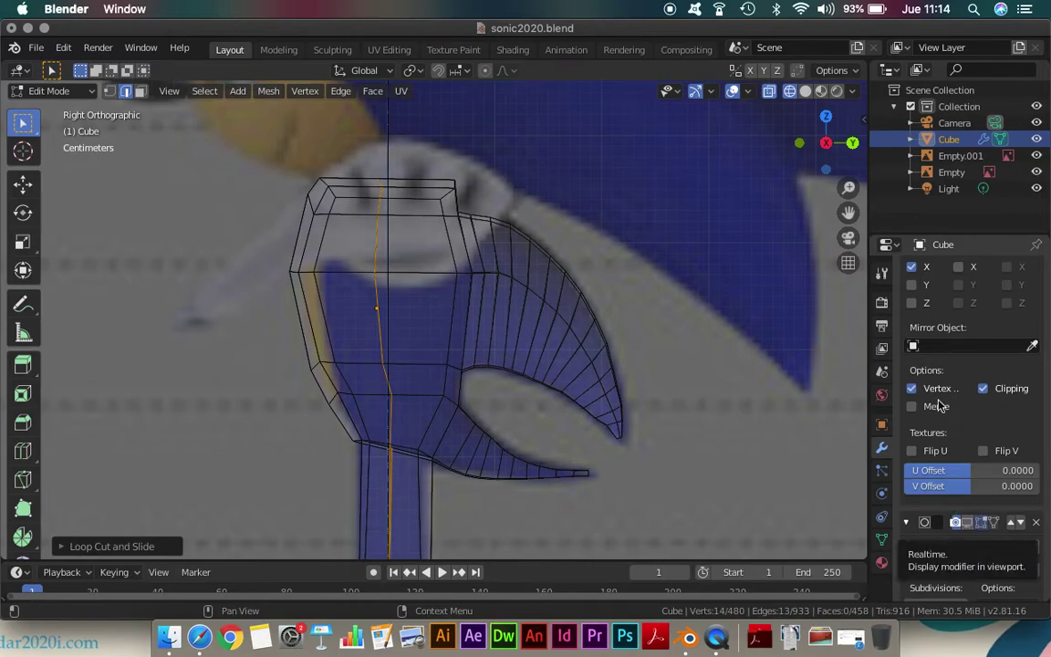
Re-enable subdivision display in edit mode, return to Solid shading and view from the front
left_click(969, 522)
left_click(805, 91)
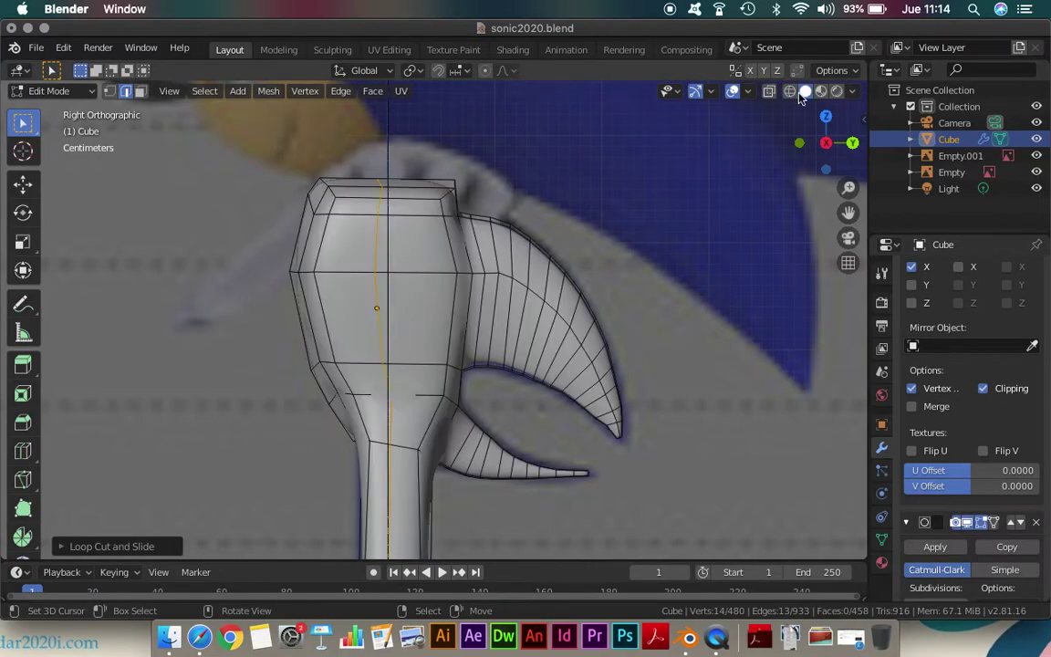
middle_click_drag(451, 288, 664, 305)
key("KP_1")
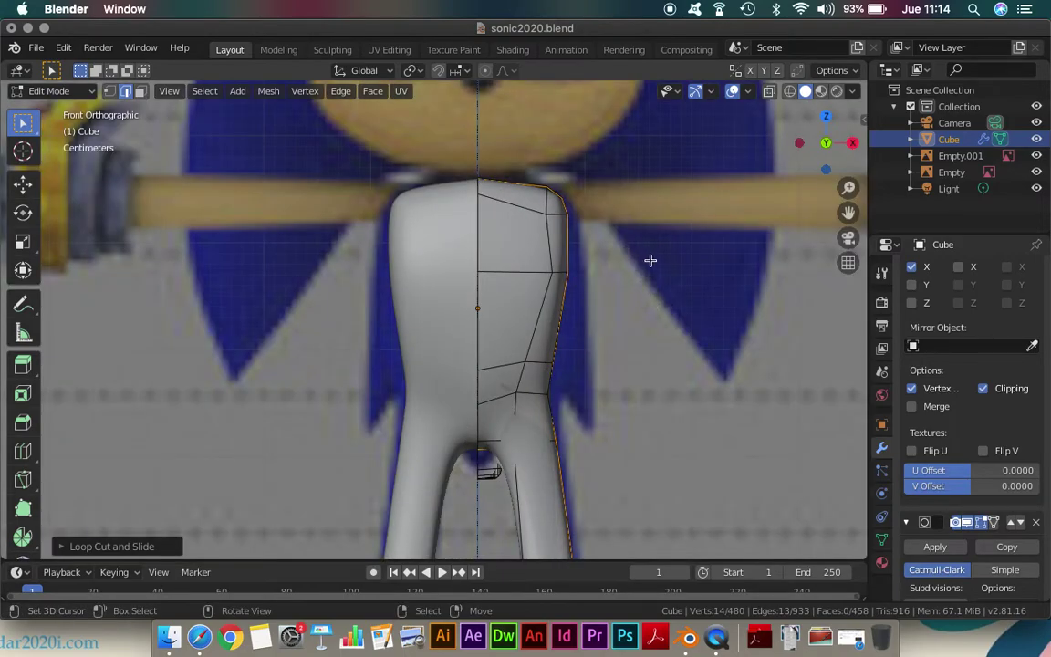
Orbit to look down on the head and quills from above
mouse_move(629, 293)
middle_mouse_down()
mouse_move(517, 310)
mouse_move(395, 274)
middle_mouse_up()
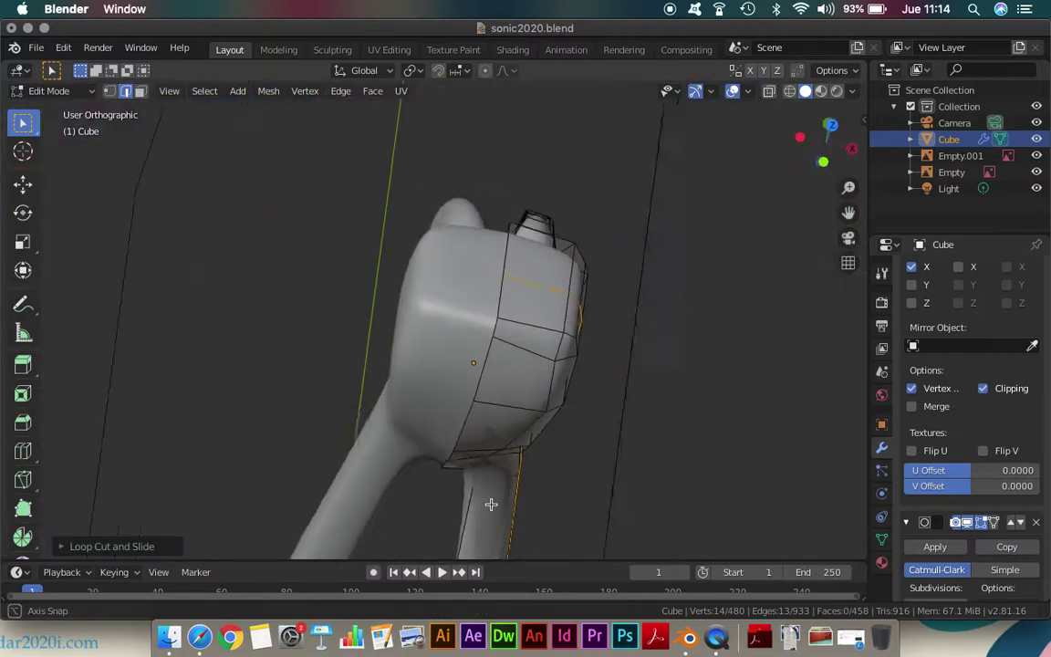
middle_click_drag(390, 453, 492, 505)
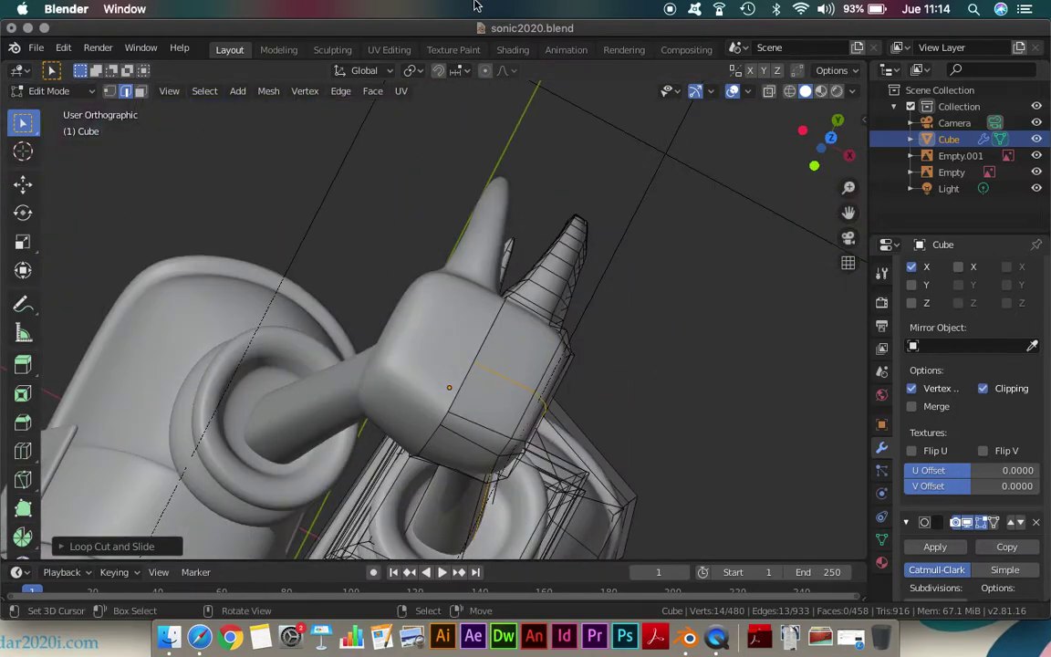
mouse_move(478, 152)
middle_mouse_down()
mouse_move(529, 347)
mouse_move(488, 232)
middle_mouse_up()
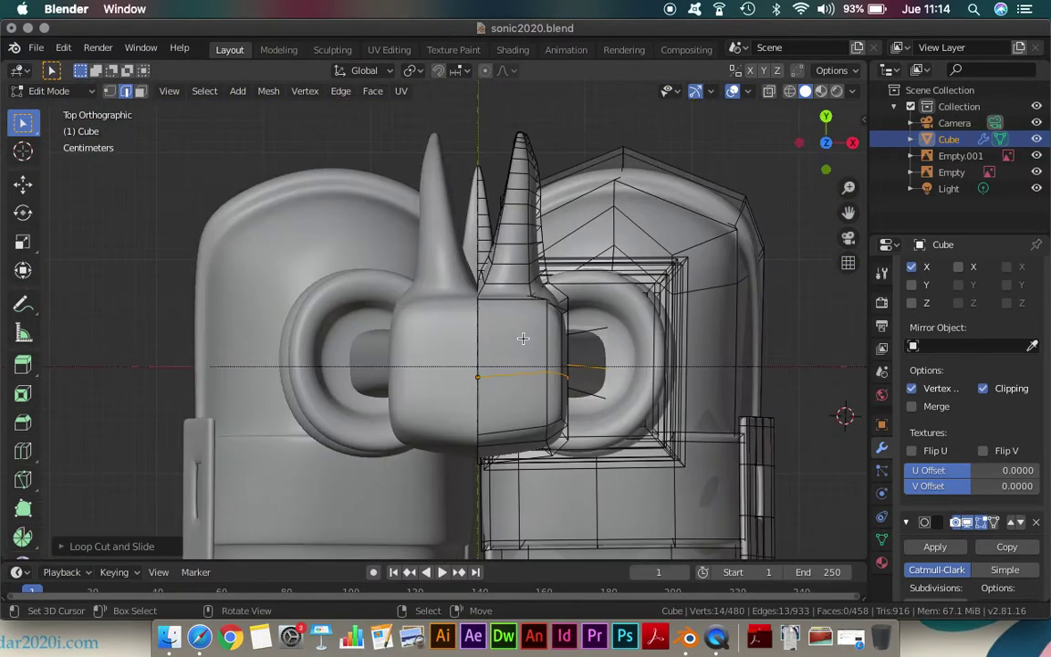
scroll(500, 350, "up", 1)
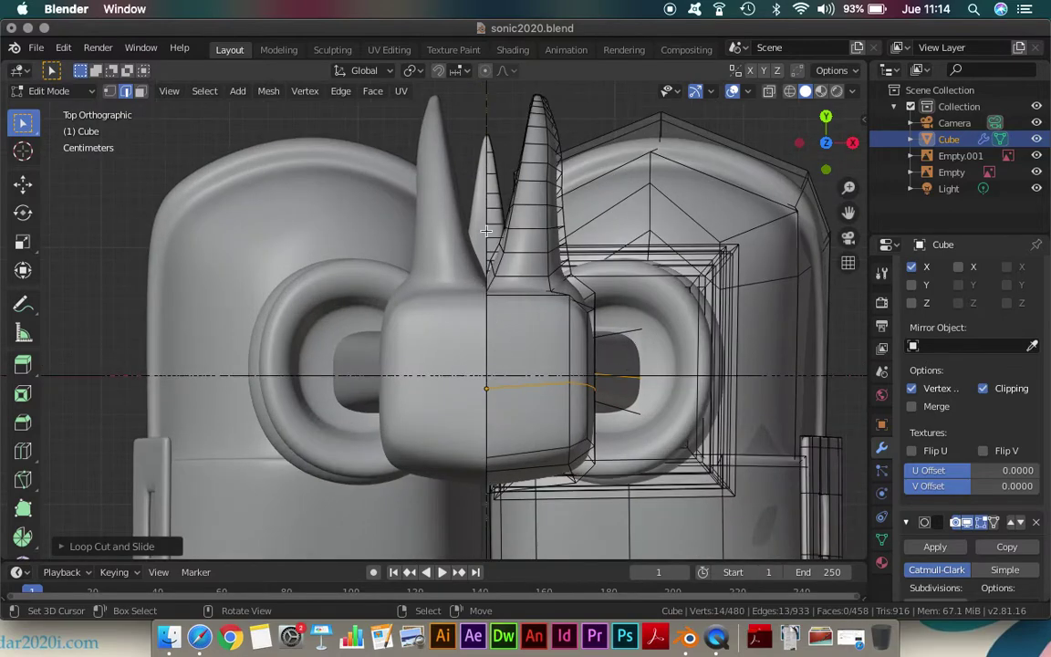
Try scaling the edge loop along X twice, cancelling both times
key("s")
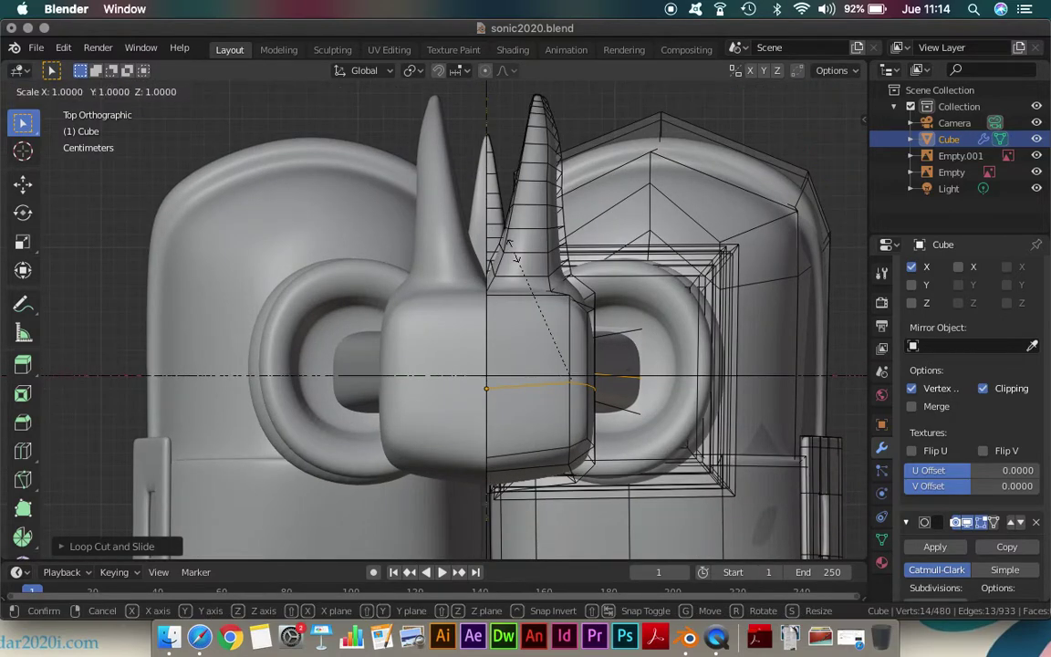
key("x")
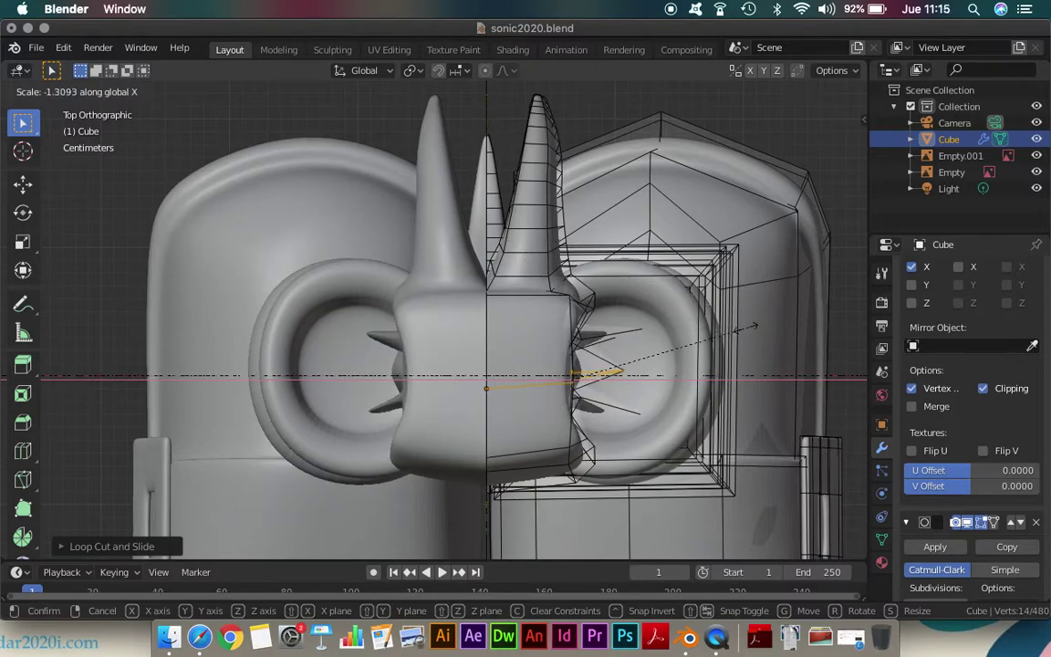
key("Escape")
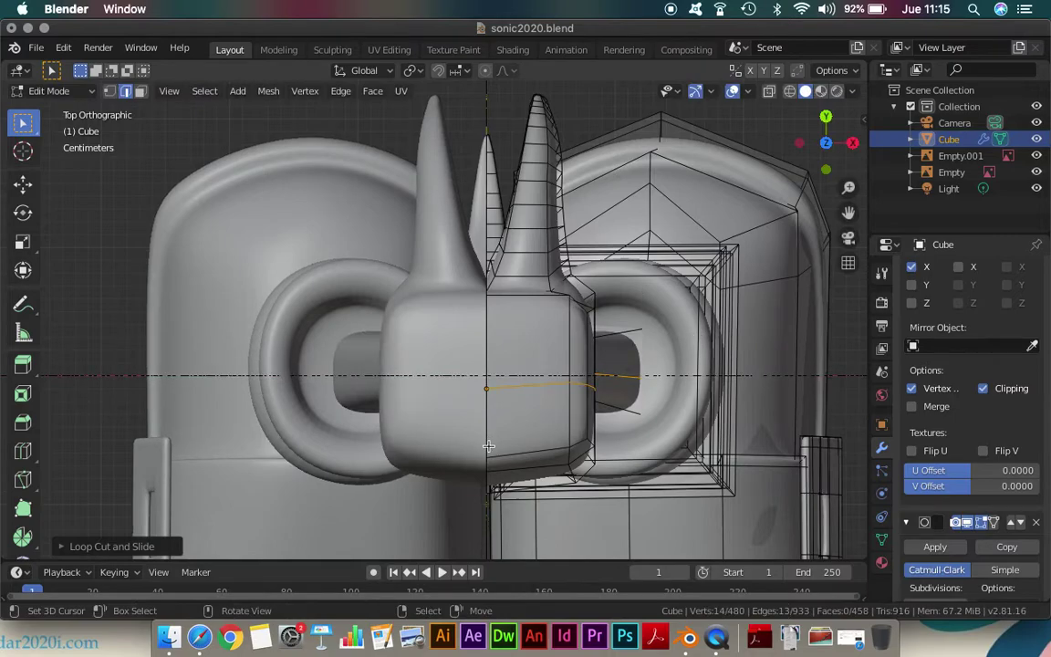
key("s")
key("x")
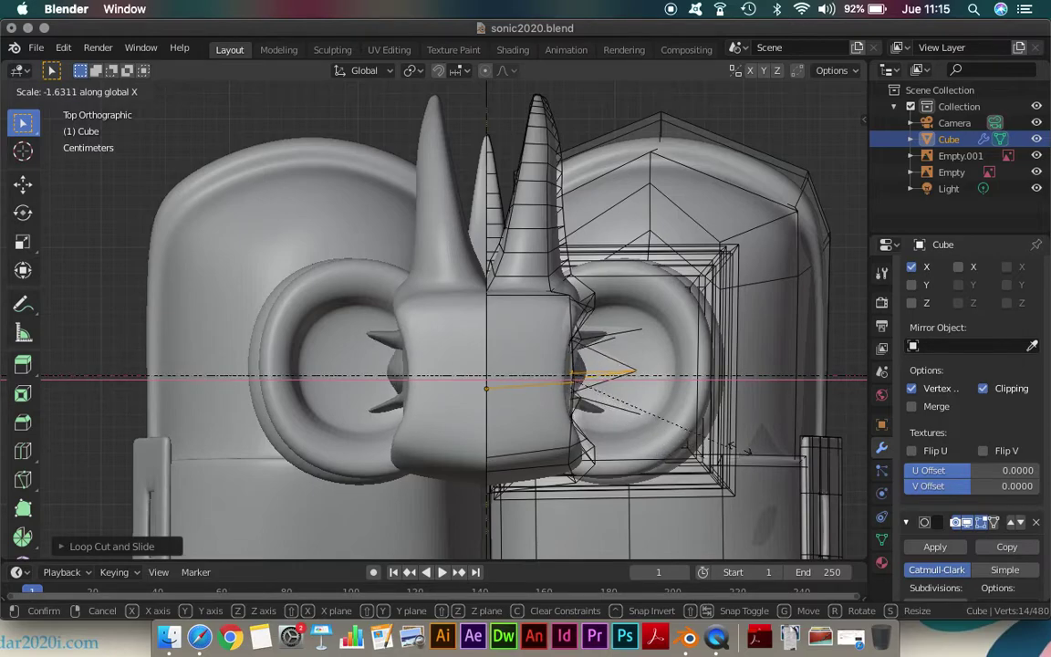
right_click(773, 443)
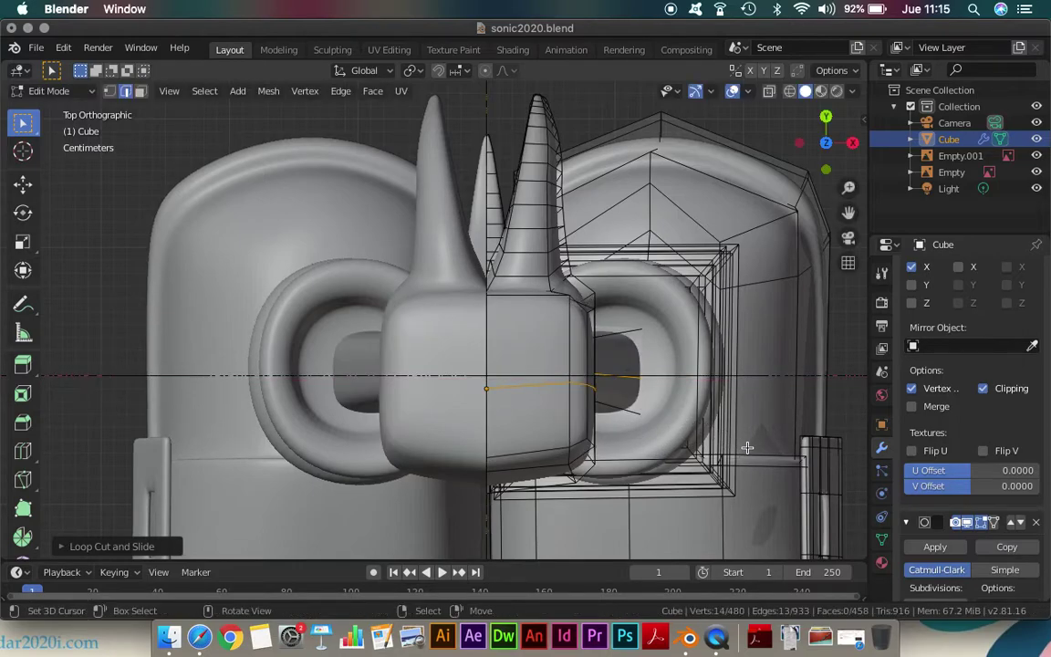
mouse_move(629, 436)
middle_mouse_down()
mouse_move(479, 383)
mouse_move(632, 428)
mouse_move(540, 309)
mouse_move(563, 286)
middle_mouse_up()
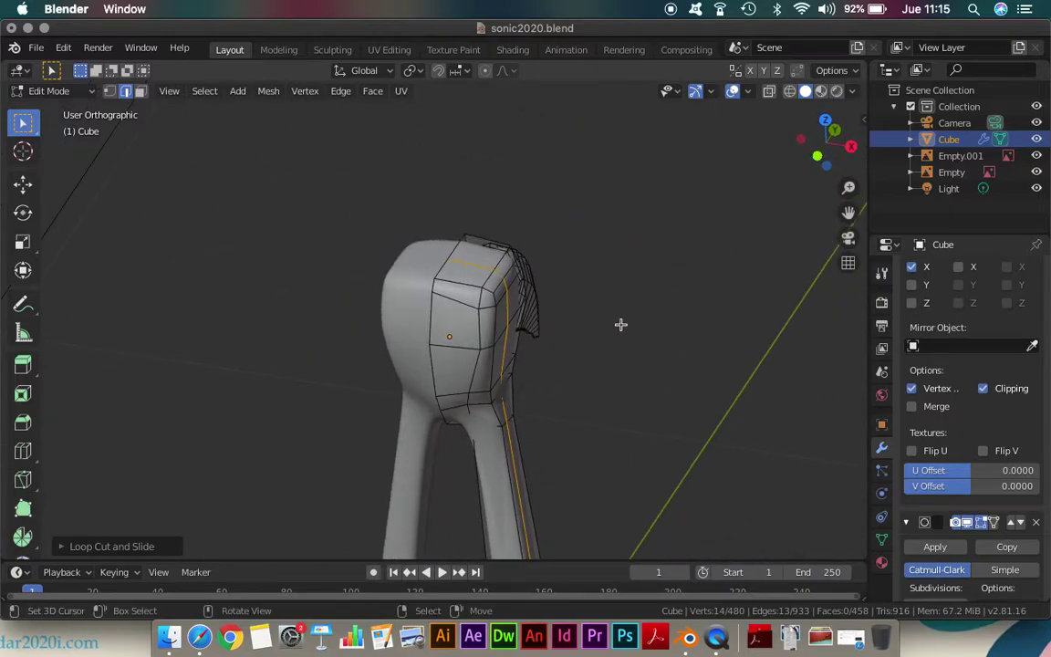
With subdivision display off, widen the new torso edge loop about 1.54 times along X
left_click(964, 522)
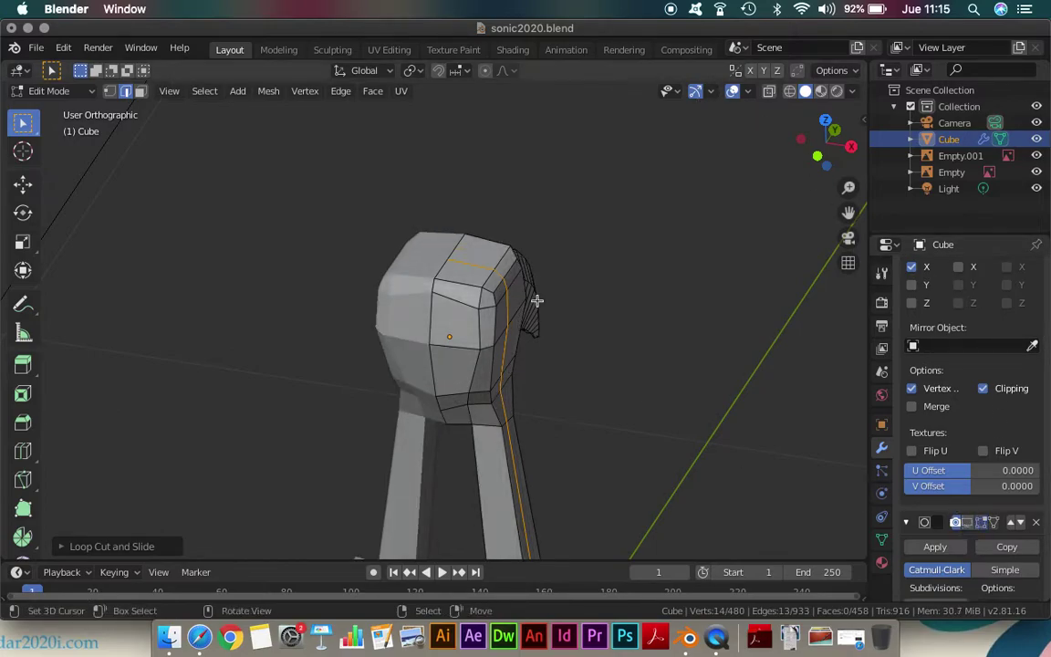
scroll(536, 303, "up", 2)
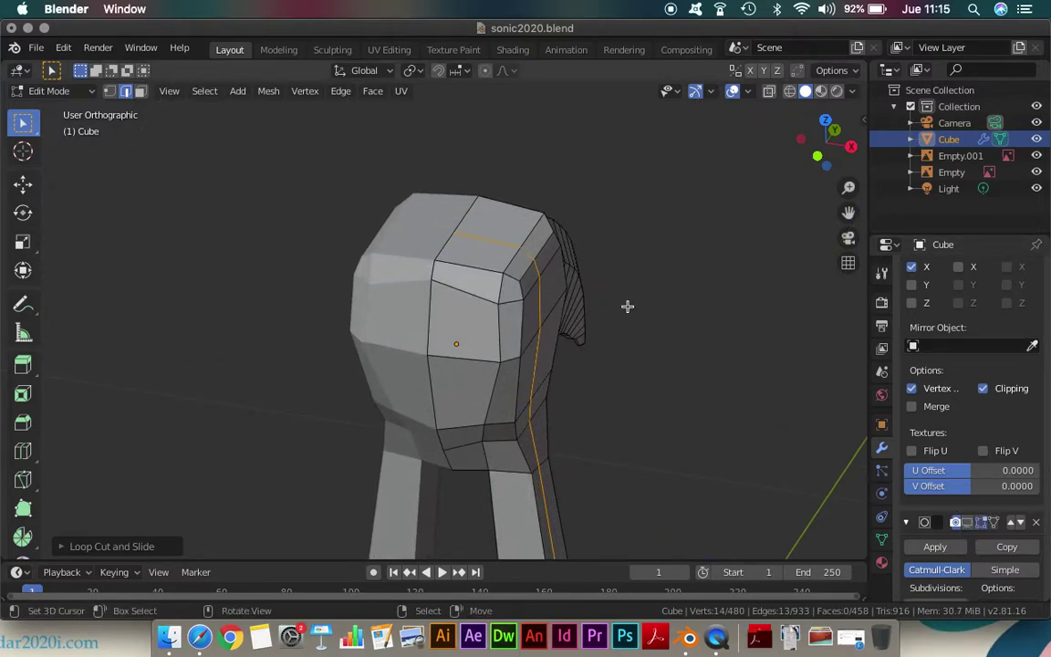
key("s")
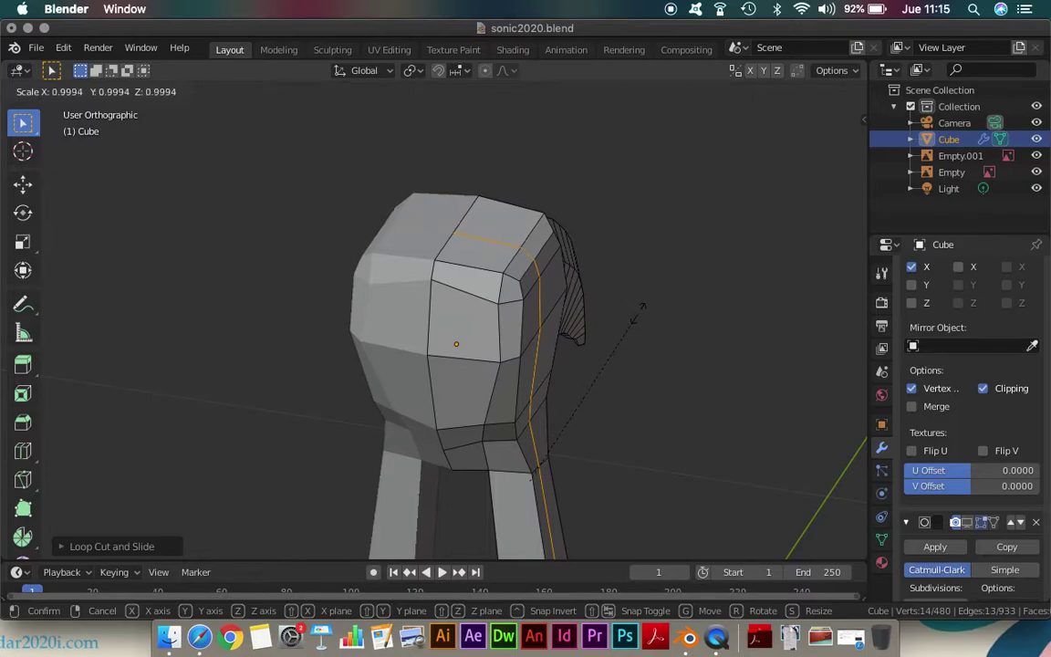
key("x")
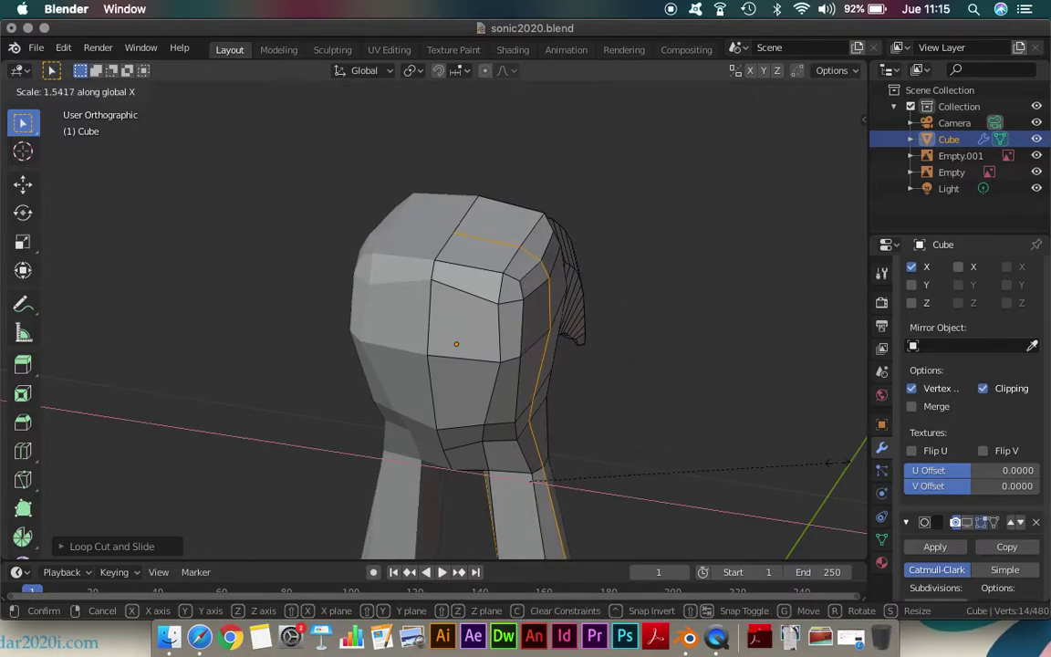
left_click(755, 415)
Turn the Subdivision edit-mode preview back on and inspect the smoothed head from the front
scroll(641, 419, "up", 5)
mouse_move(641, 420)
middle_mouse_down()
mouse_move(472, 477)
mouse_move(477, 453)
middle_mouse_up()
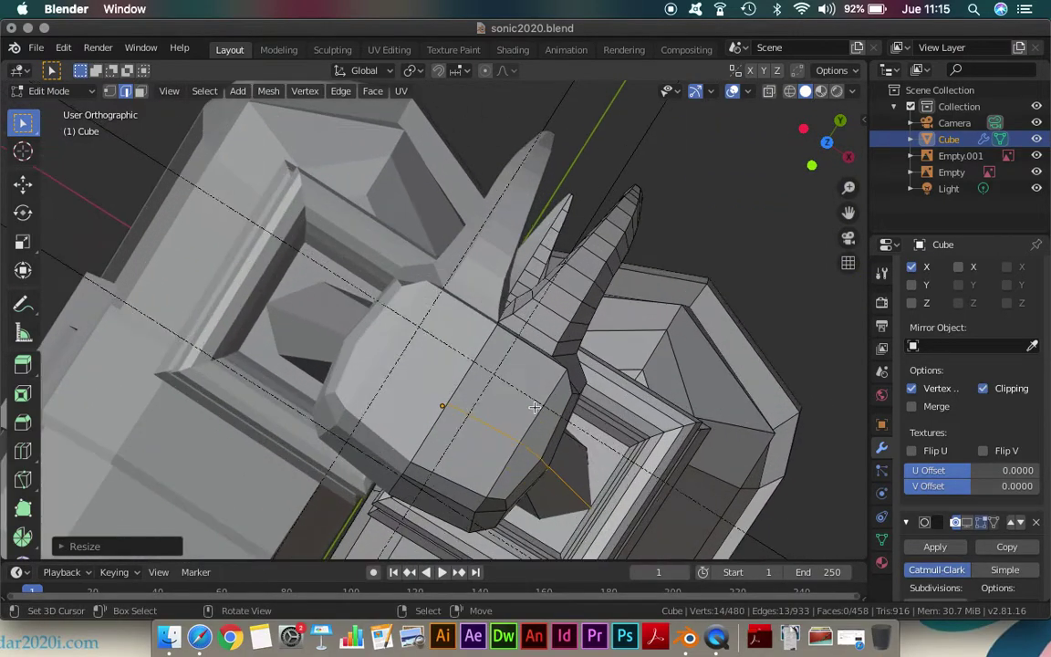
mouse_move(538, 403)
middle_mouse_down()
mouse_move(504, 410)
mouse_move(505, 345)
middle_mouse_up()
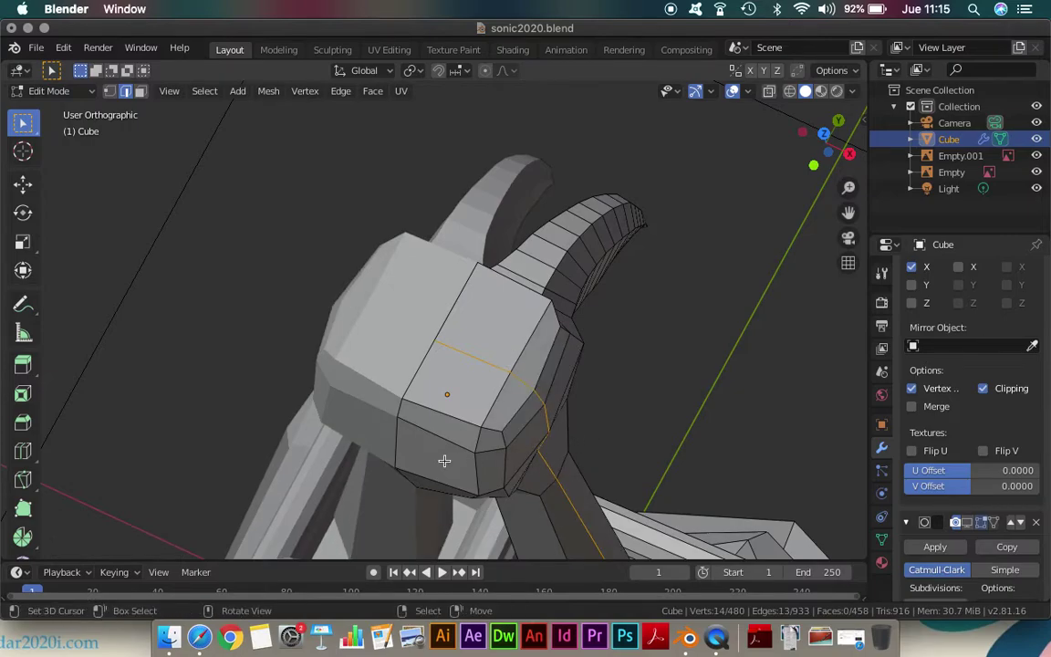
middle_click_drag(525, 392, 498, 467)
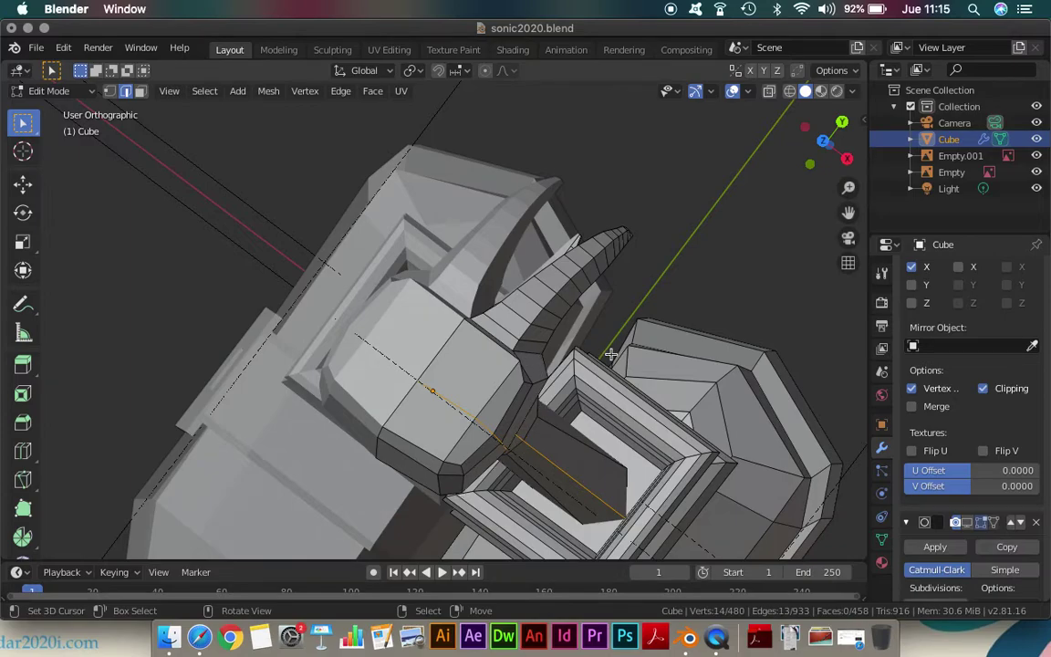
left_click(955, 521)
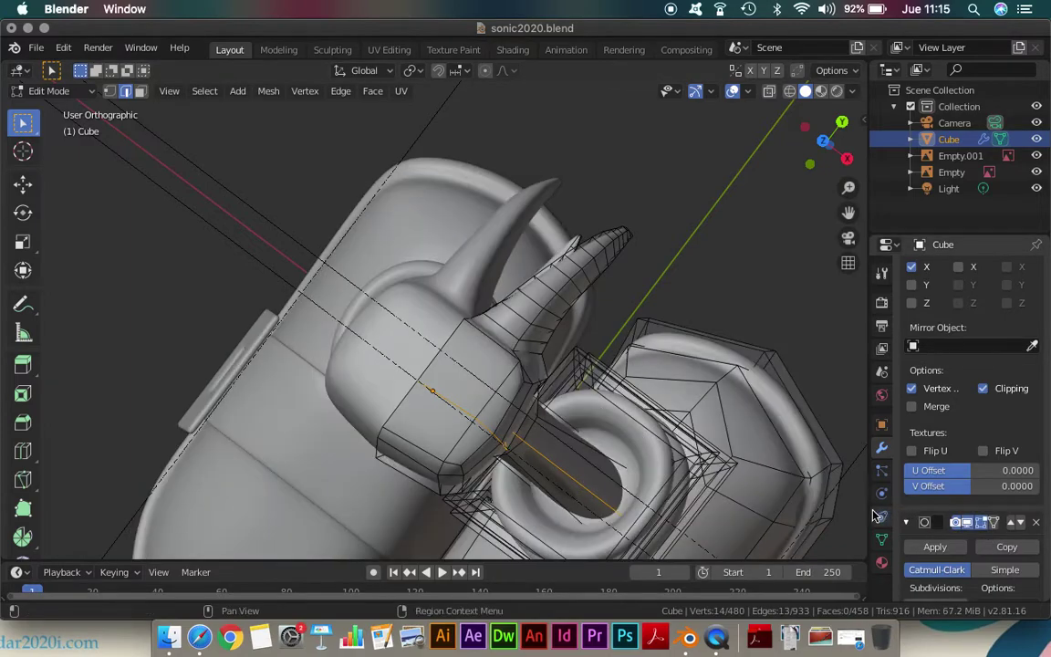
mouse_move(599, 434)
middle_mouse_down()
mouse_move(652, 296)
mouse_move(656, 258)
mouse_move(633, 227)
mouse_move(572, 267)
mouse_move(427, 415)
mouse_move(349, 446)
mouse_move(499, 265)
middle_mouse_up()
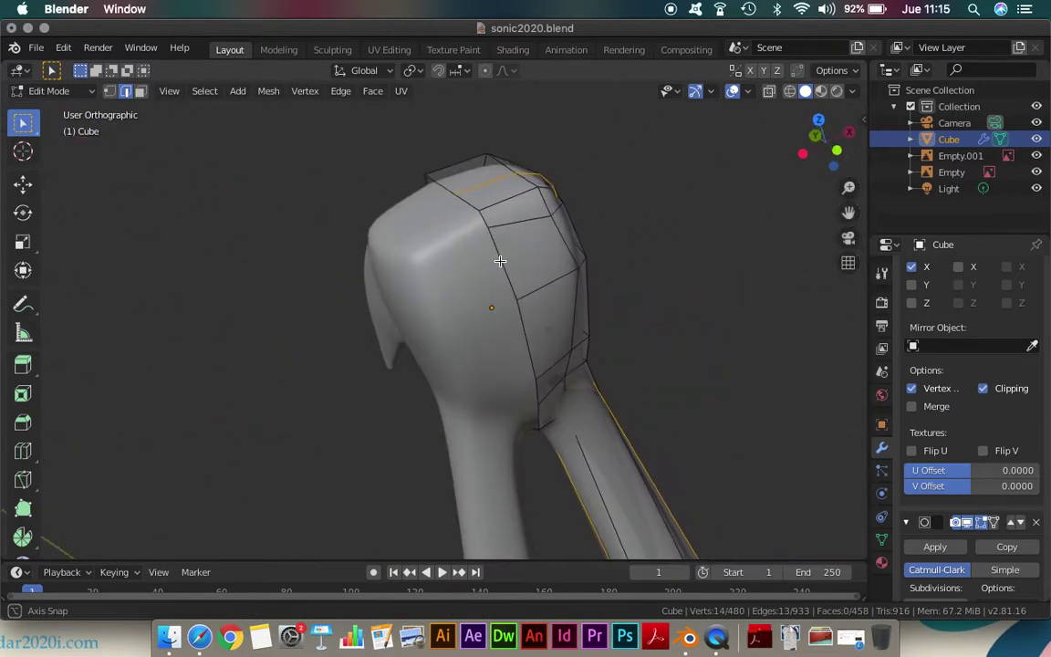
key("KP_1")
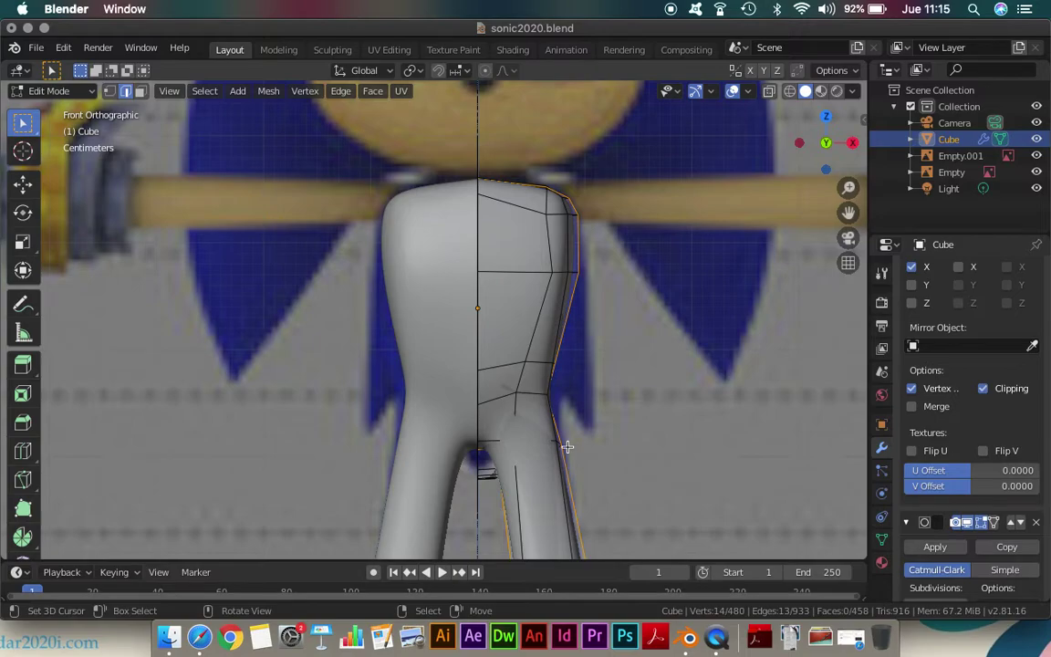
In face-select mode, select the upper face on the shoulder side
key("KP_3")
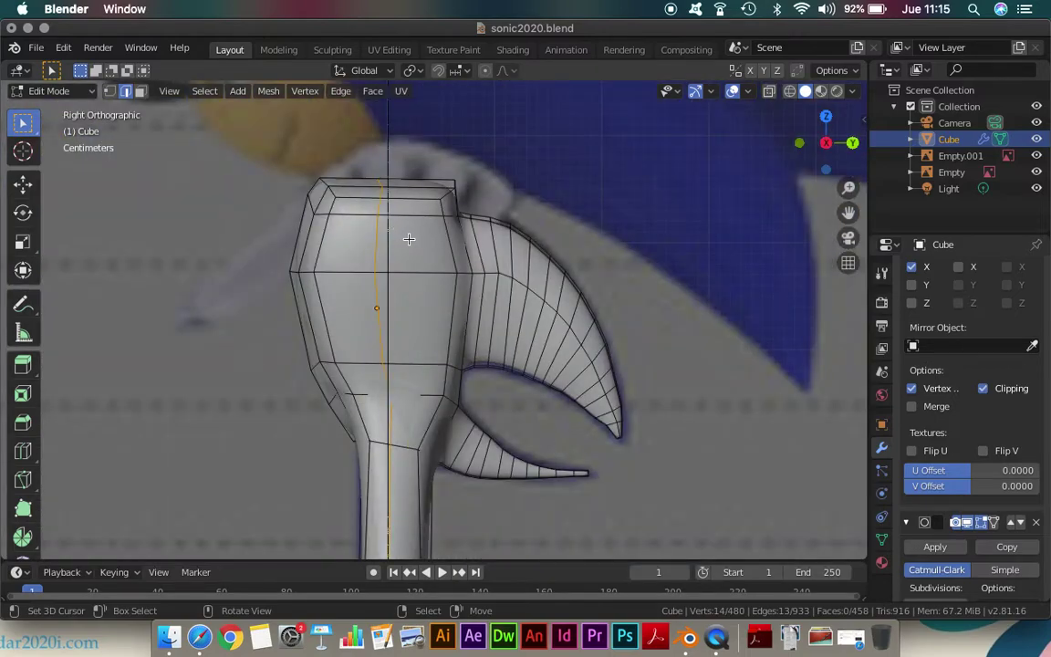
mouse_move(413, 239)
middle_mouse_down()
mouse_move(575, 369)
mouse_move(521, 375)
mouse_move(422, 276)
mouse_move(364, 300)
mouse_move(285, 291)
mouse_move(387, 300)
middle_mouse_up()
left_click(388, 288)
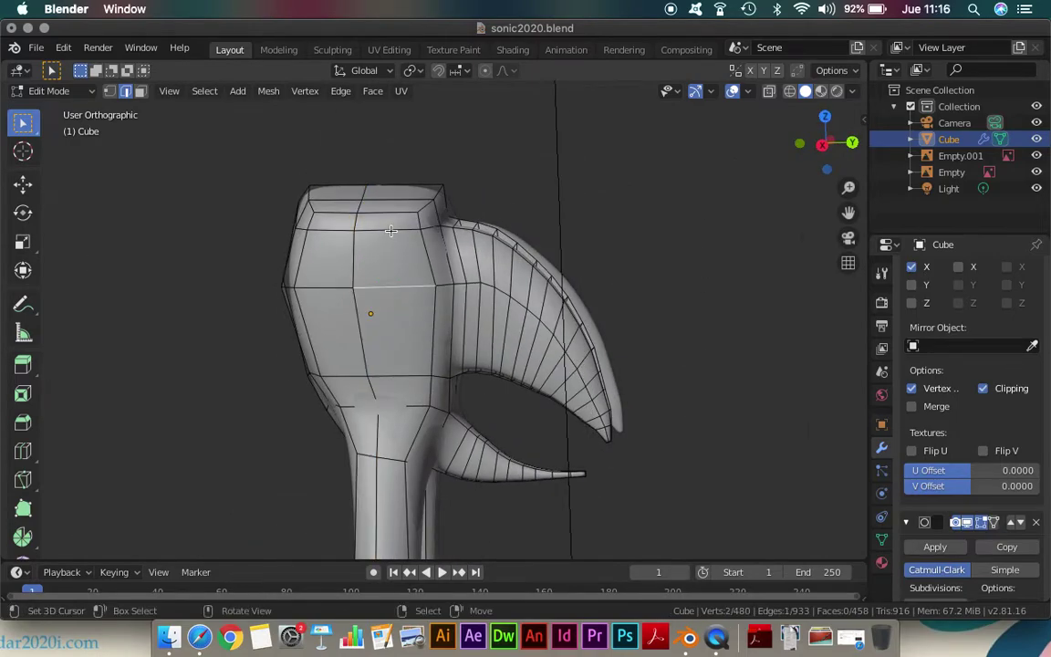
left_click(141, 90)
left_click(360, 251)
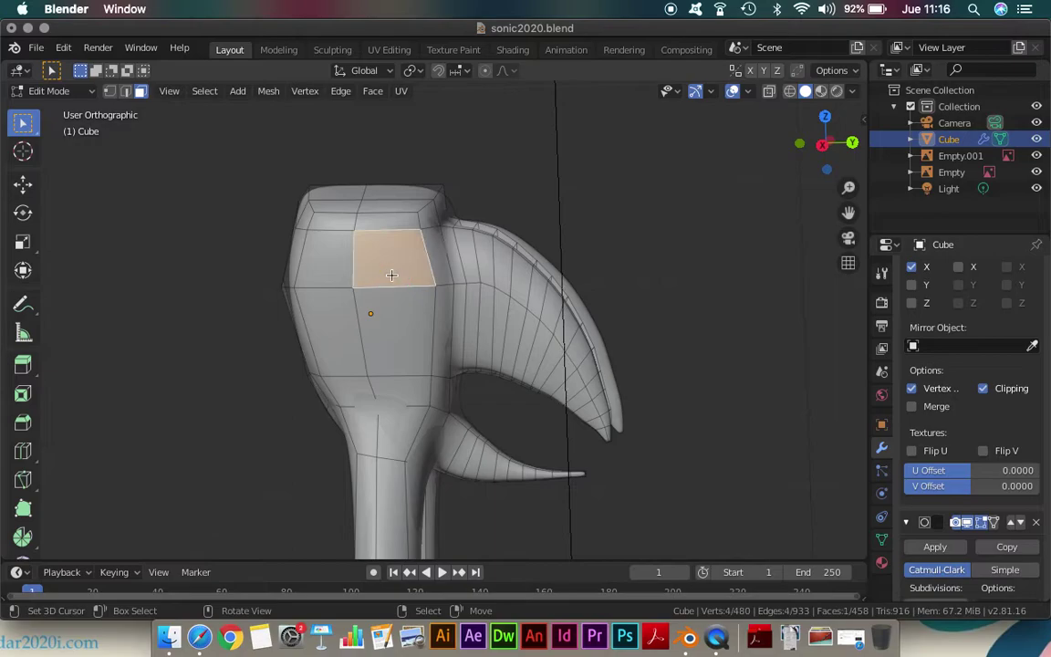
Add the face above-left to the shoulder selection, checking against the front reference
mouse_move(597, 430)
middle_mouse_down()
mouse_move(748, 460)
mouse_move(512, 329)
mouse_move(607, 312)
mouse_move(606, 256)
middle_mouse_up()
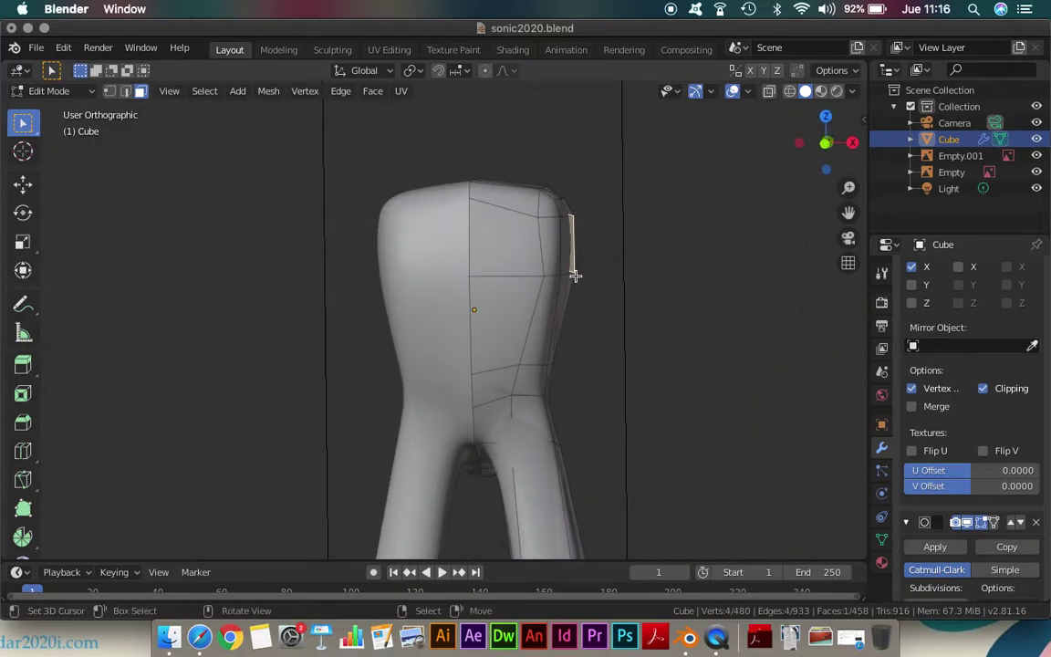
key("KP_1")
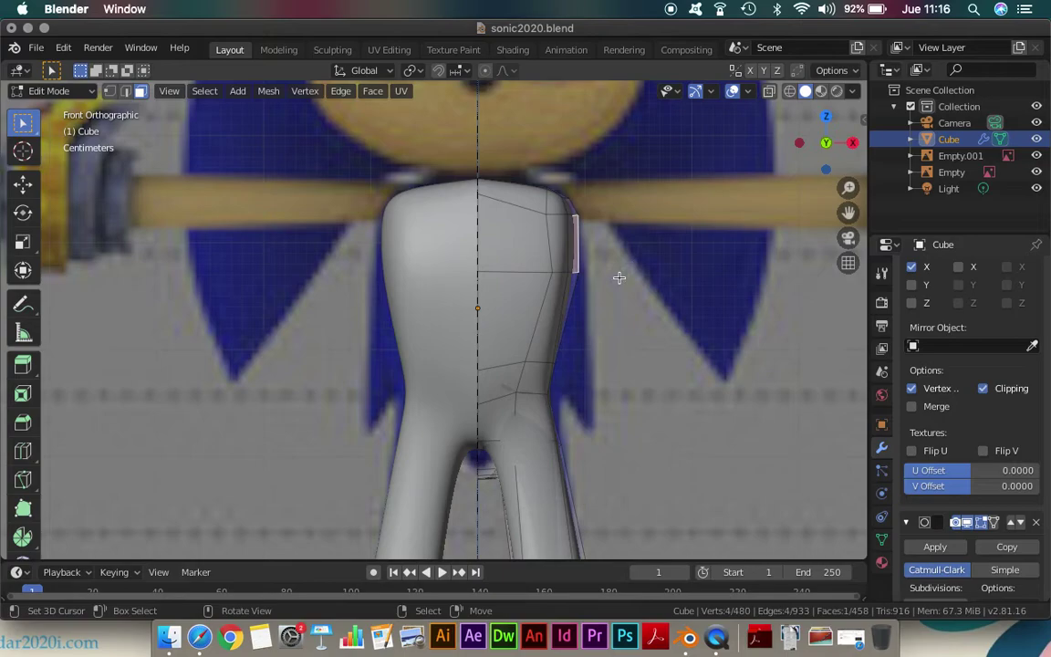
middle_click_drag(471, 267, 488, 192)
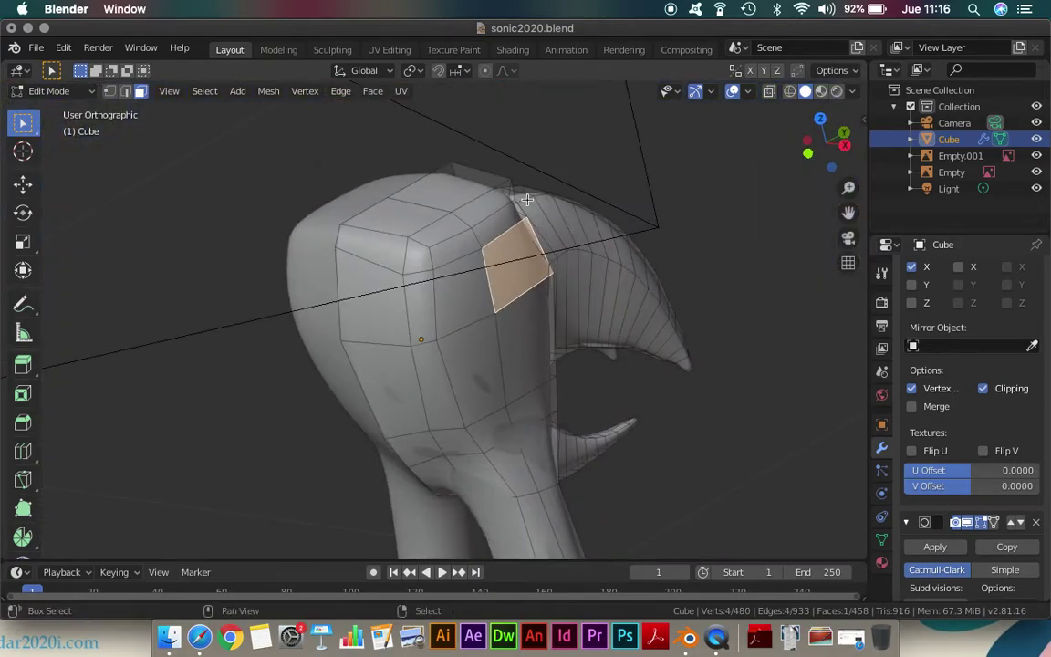
left_click(500, 219, "shift")
key("KP_1")
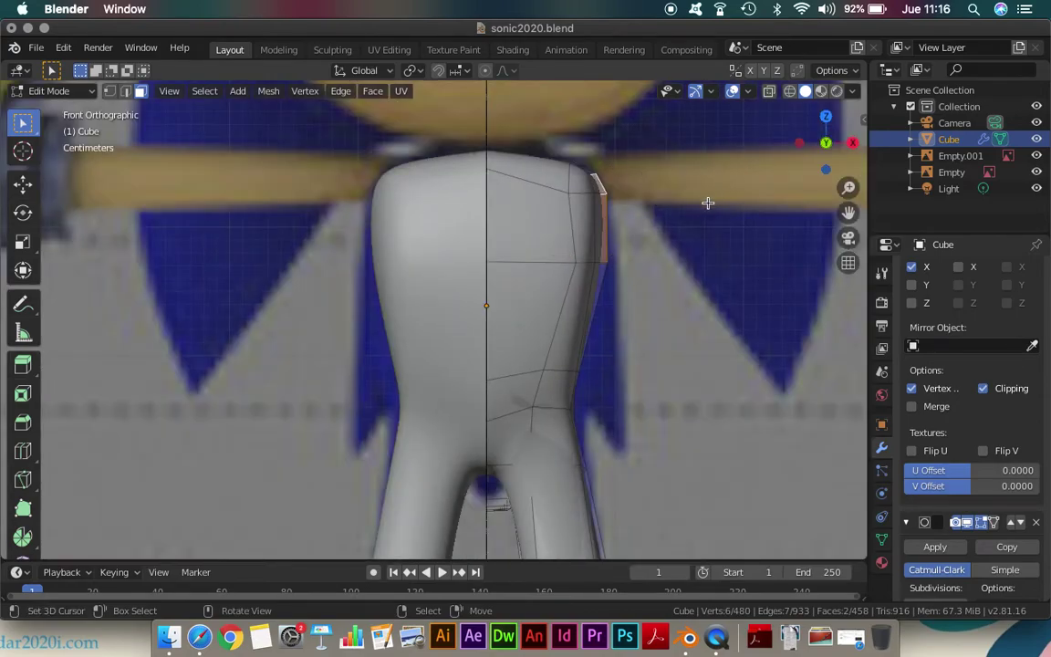
middle_click_drag(709, 205, 449, 292)
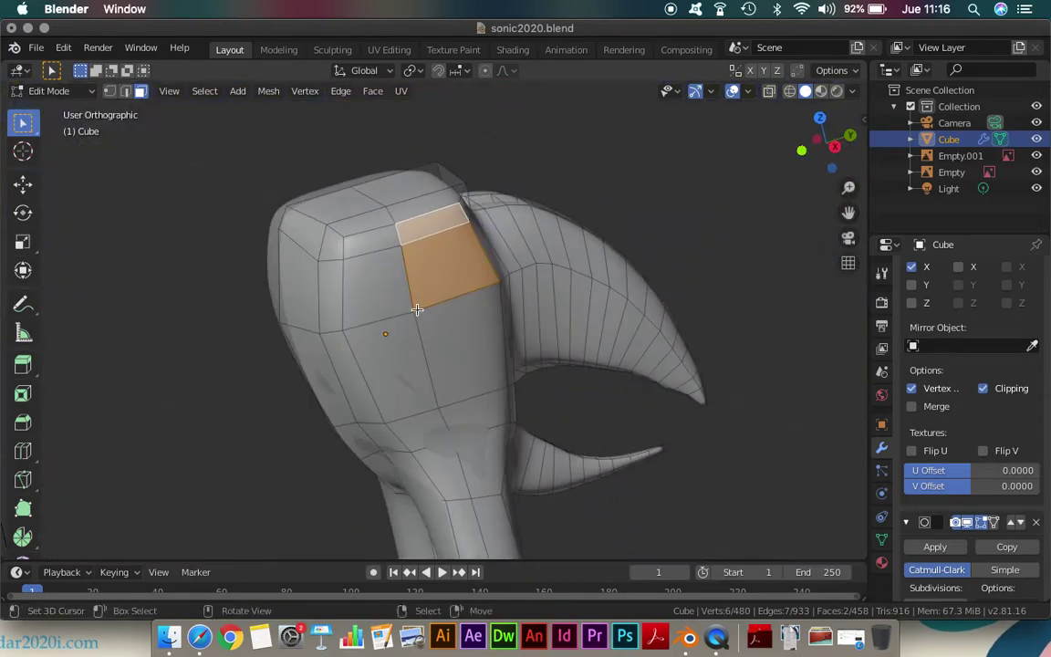
In vertex select, pick the shoulder-edge vertex and the arm-root vertex
left_click(109, 90)
left_click(425, 310)
left_click(503, 287, "shift")
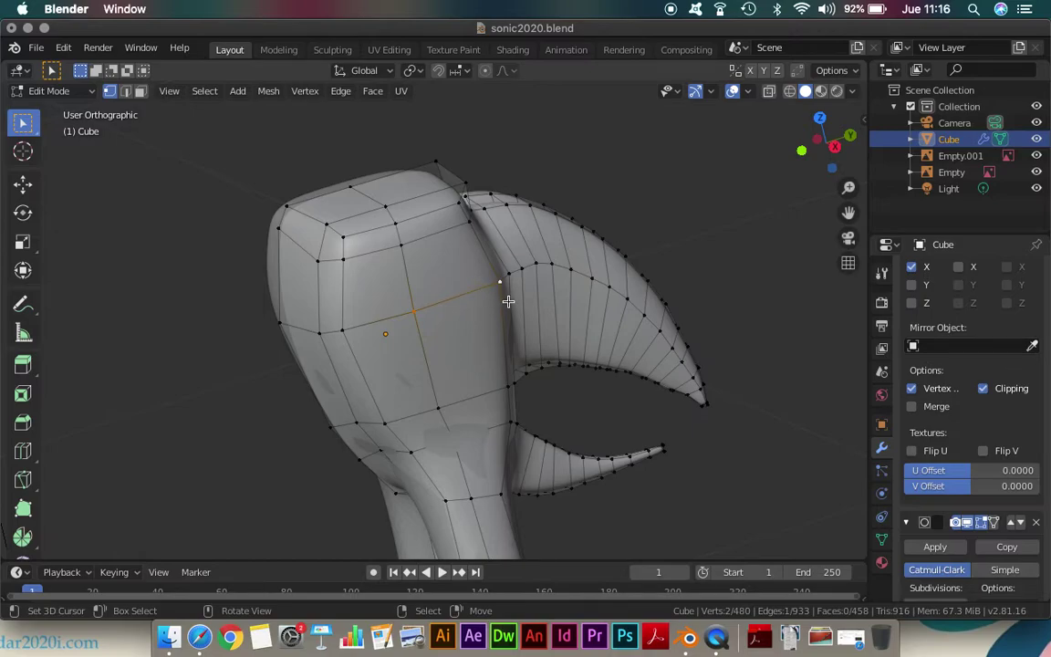
Raise the shoulder vertices along Z and slide the outer vertex toward the arm
key("KP_3")
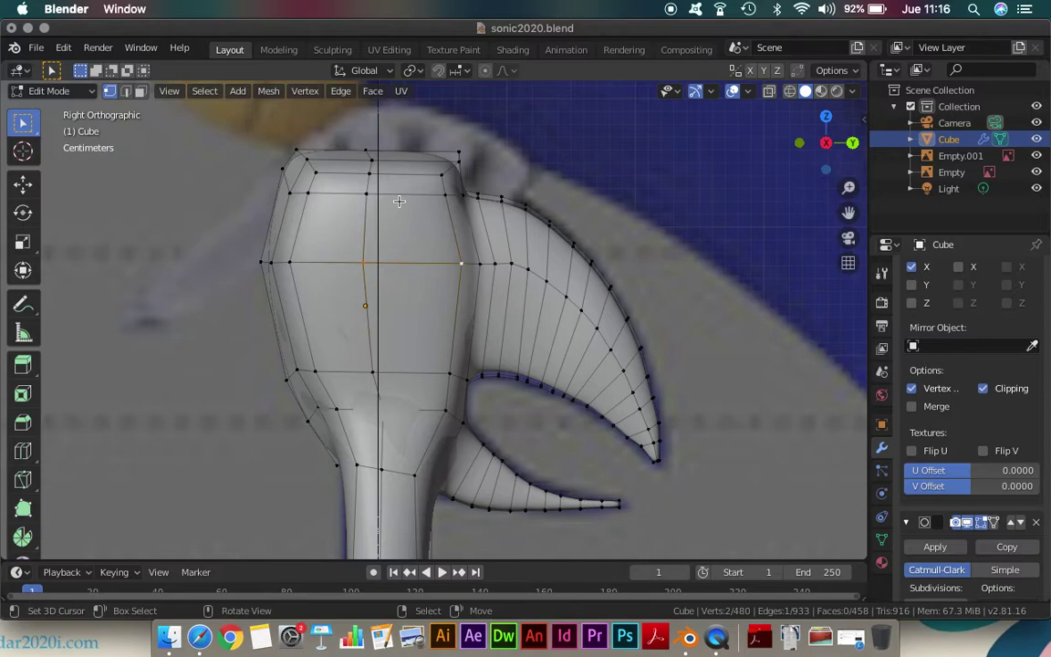
key("g")
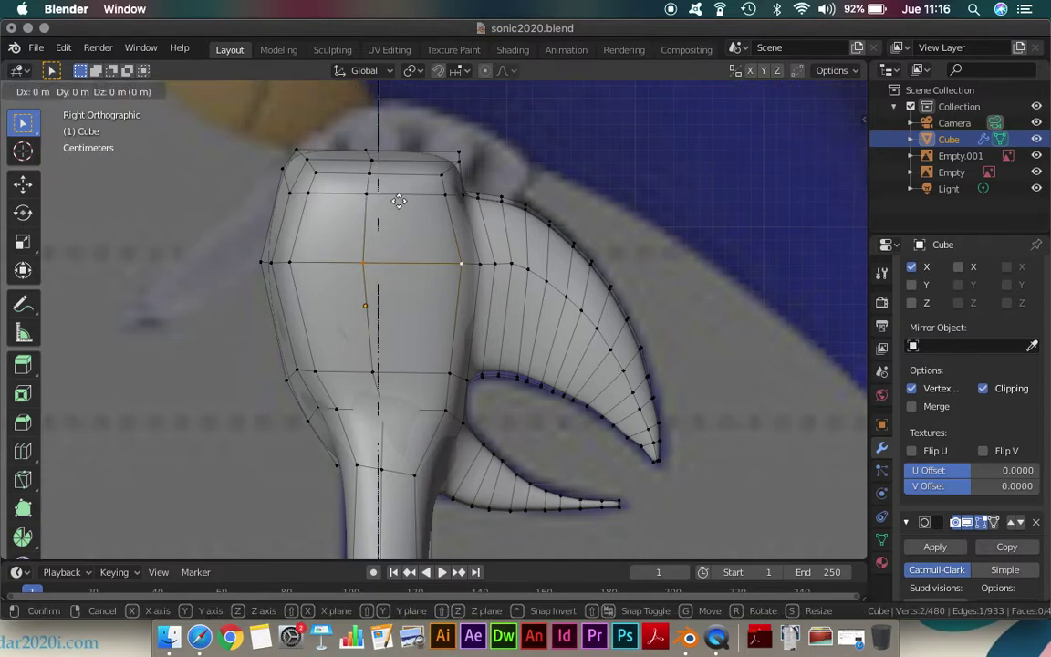
key("z")
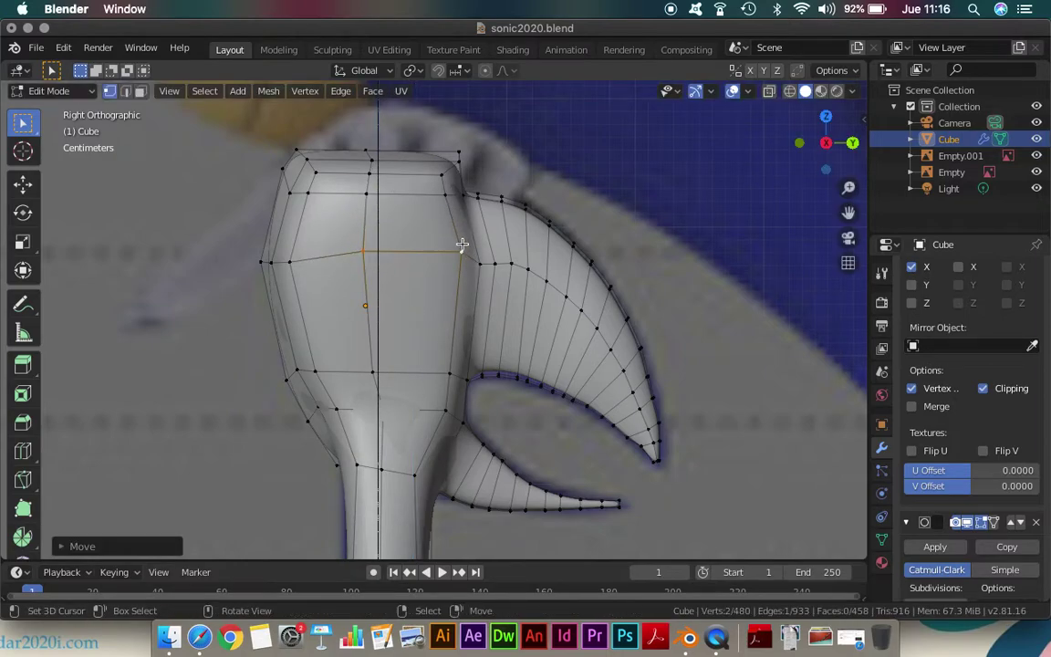
left_click(461, 253)
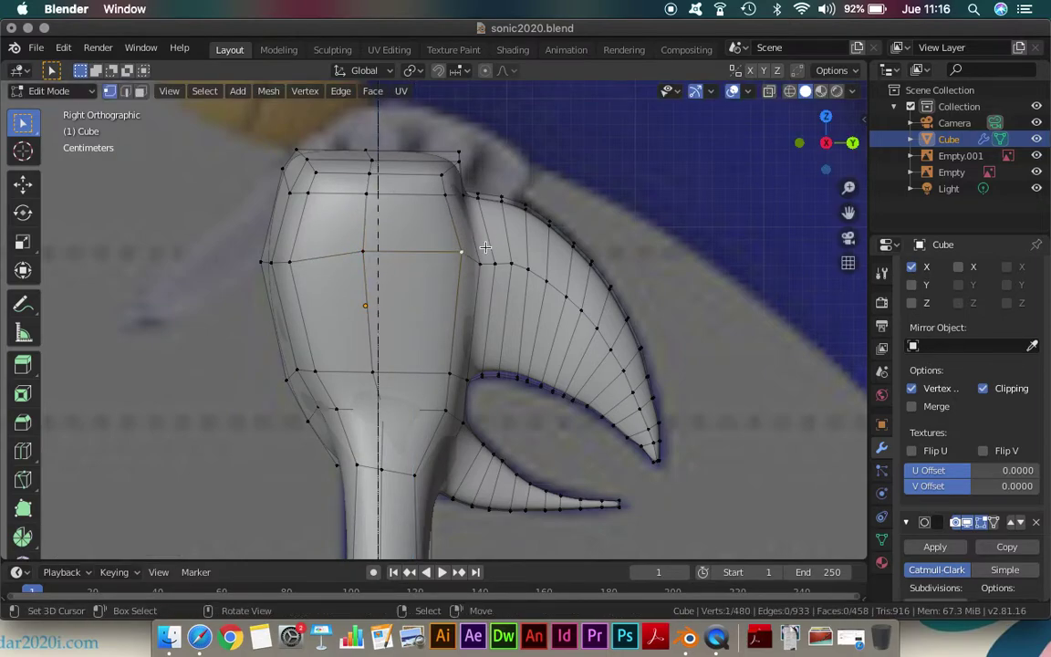
left_click(23, 183)
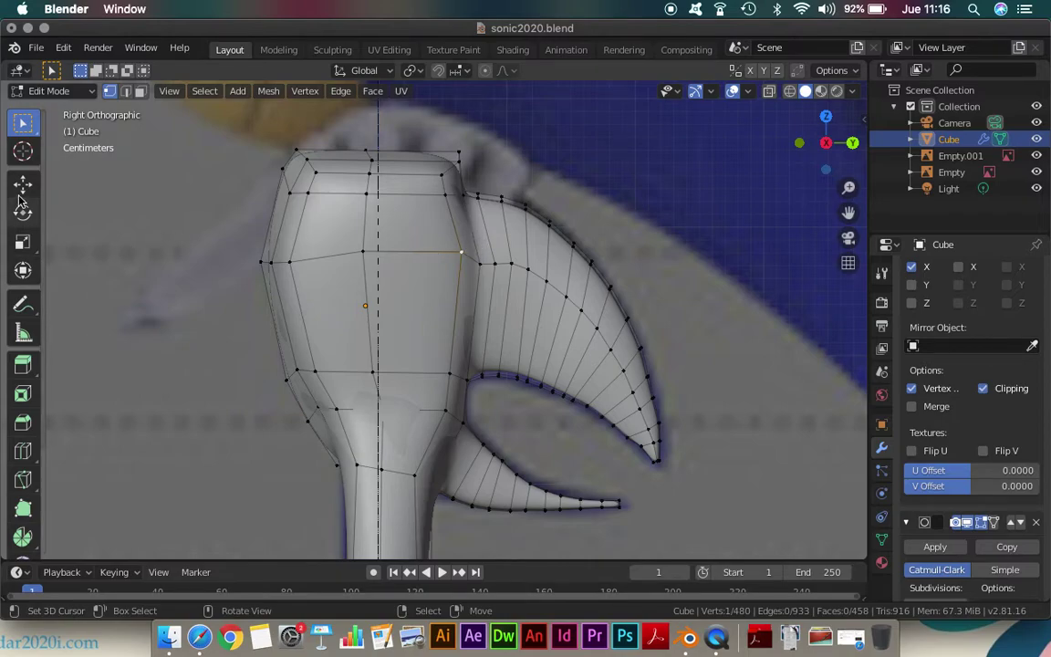
left_click_drag(528, 247, 513, 260)
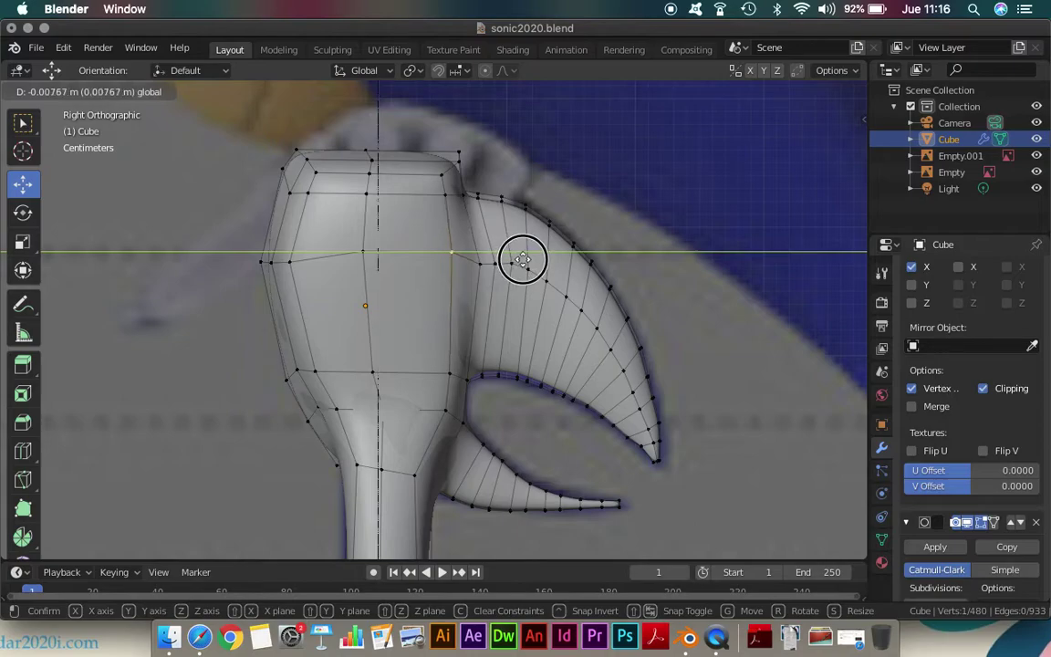
left_click_drag(512, 260, 517, 262)
Shift the neighbouring torso vertex along Y and raise it and the arm-root vertex
left_click(364, 251)
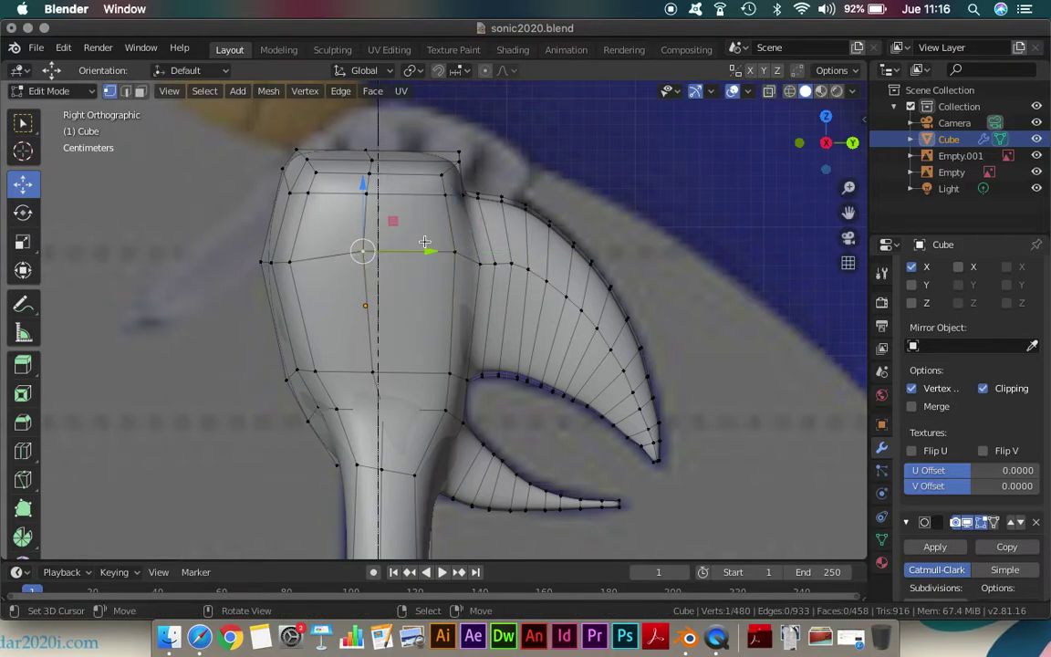
left_click_drag(425, 244, 430, 251)
mouse_move(366, 181)
left_mouse_down()
mouse_move(394, 196)
mouse_move(454, 187)
left_mouse_up()
left_click(453, 247)
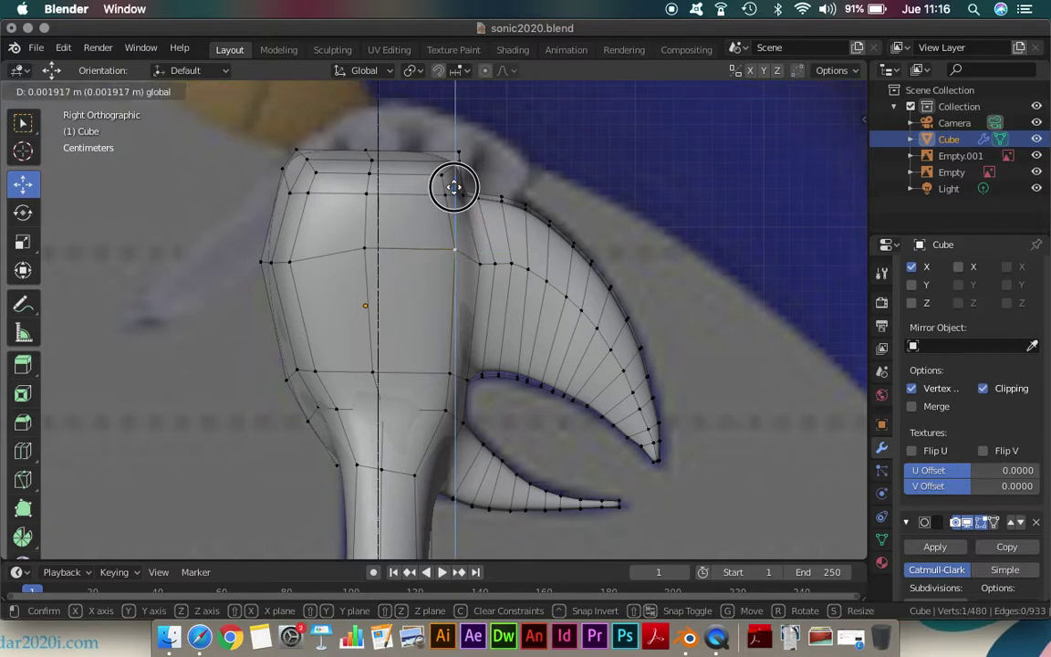
left_click_drag(453, 187, 450, 188)
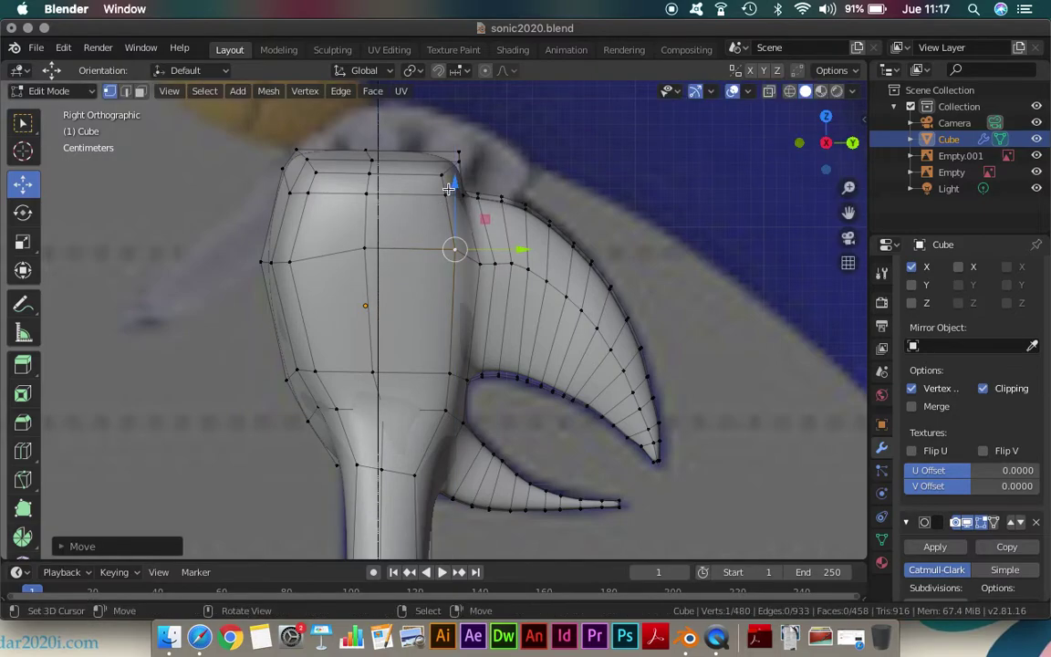
After checking side and front views, select the two faces on top of the shoulder
mouse_move(433, 217)
middle_mouse_down()
mouse_move(431, 239)
mouse_move(565, 315)
mouse_move(337, 287)
mouse_move(414, 282)
middle_mouse_up()
key("KP_3")
middle_click_drag(386, 241, 473, 297)
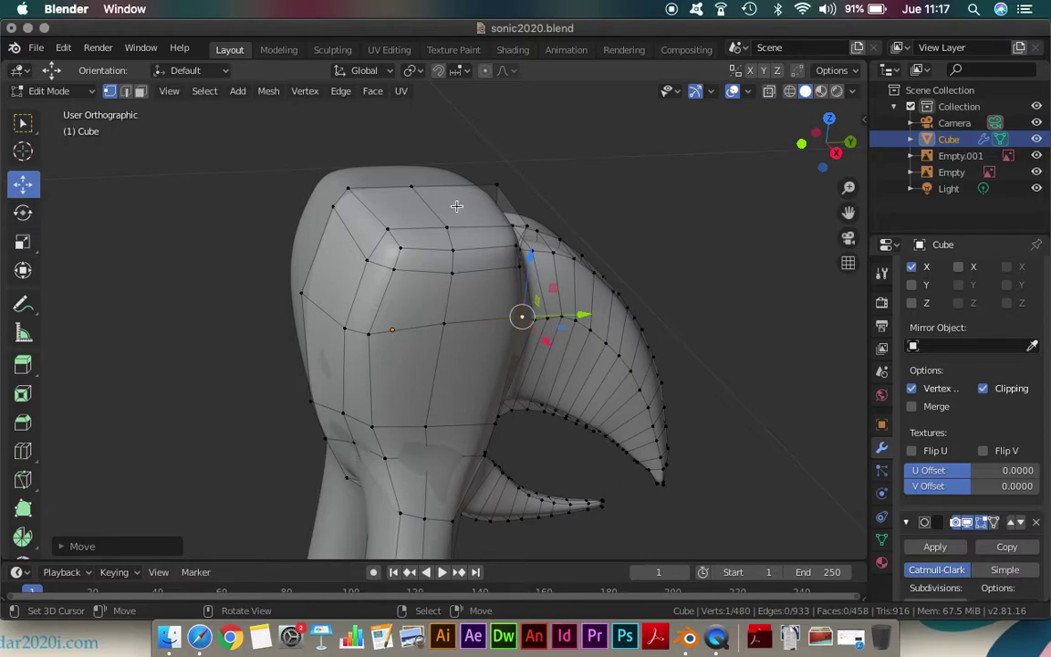
key("KP_1")
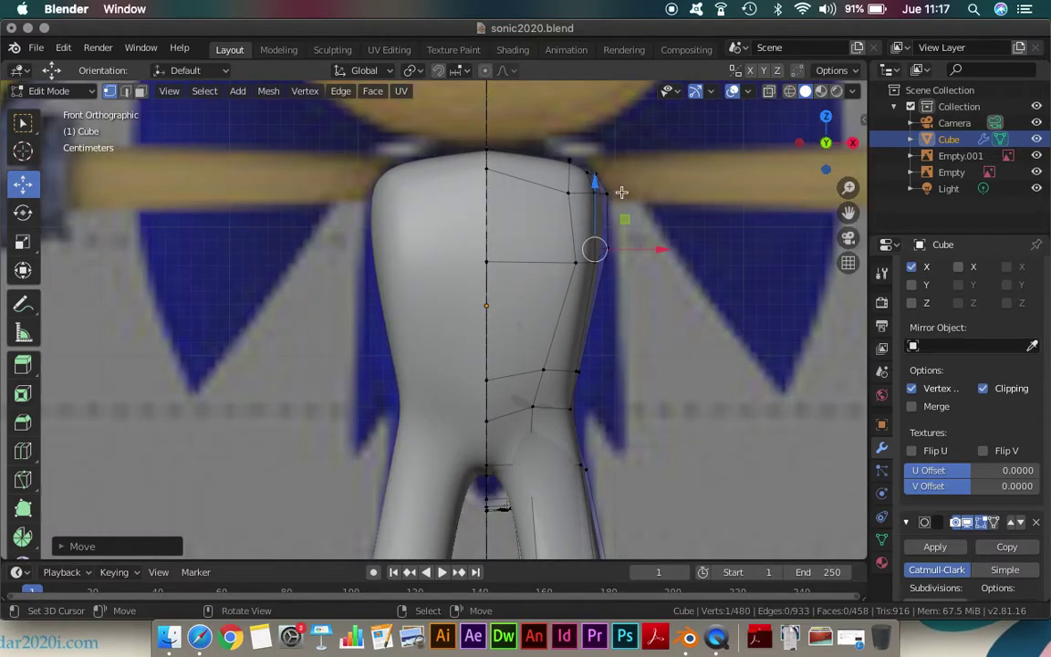
mouse_move(633, 153)
middle_mouse_down()
mouse_move(633, 234)
mouse_move(500, 242)
mouse_move(434, 230)
mouse_move(393, 264)
middle_mouse_up()
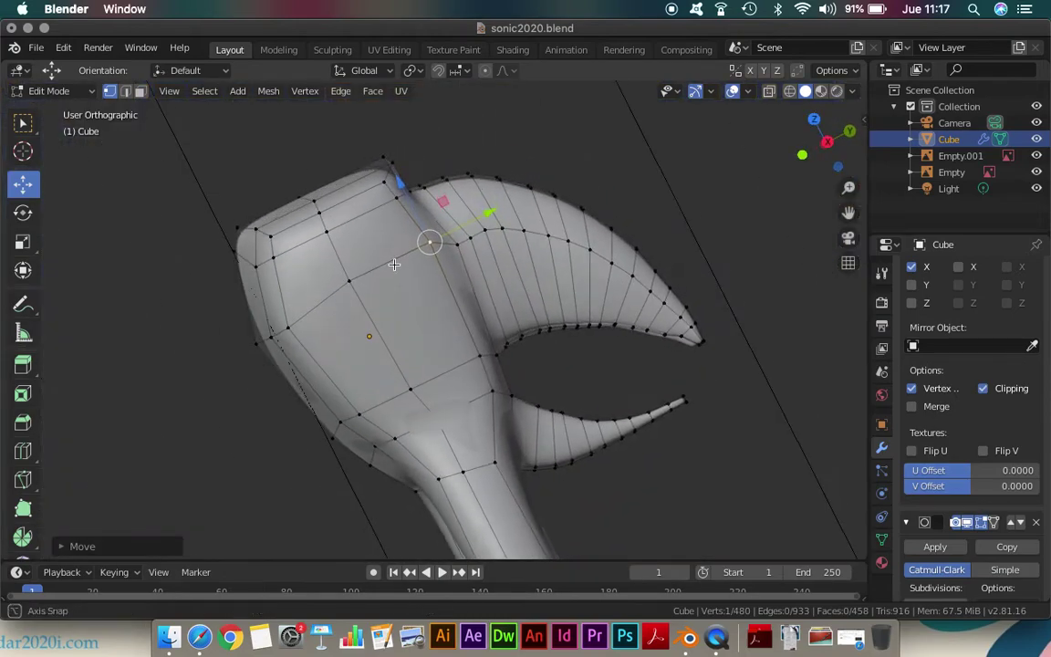
left_click(343, 212)
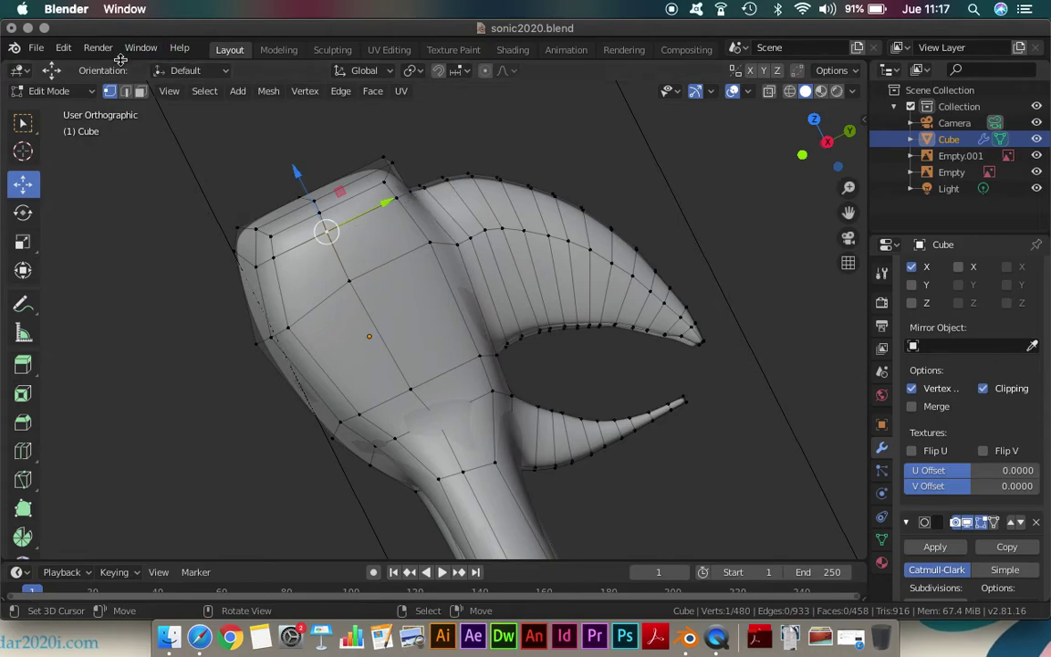
left_click(139, 91)
left_click(393, 215)
left_click(359, 205, "shift")
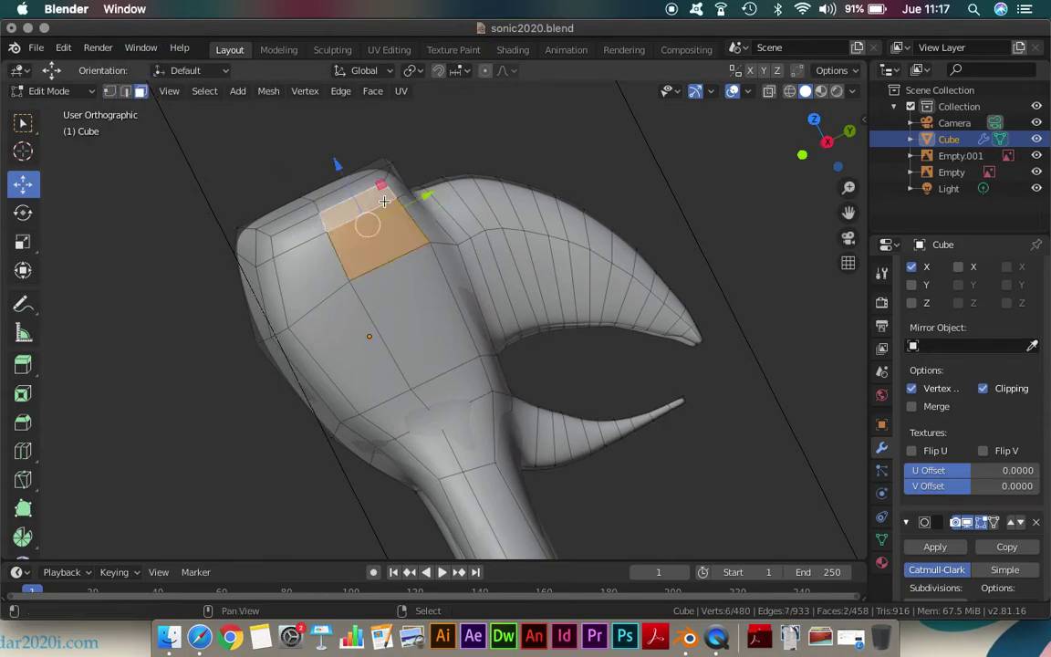
Extrude the shoulder faces into an arm reaching the reference wrist in front view
key("KP_1")
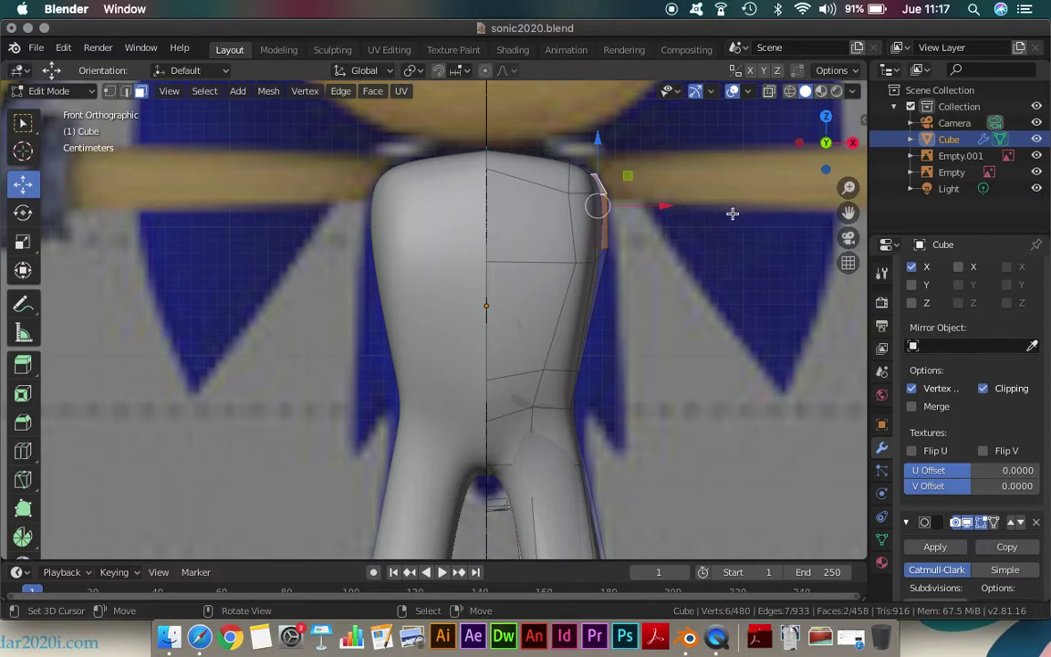
key("e")
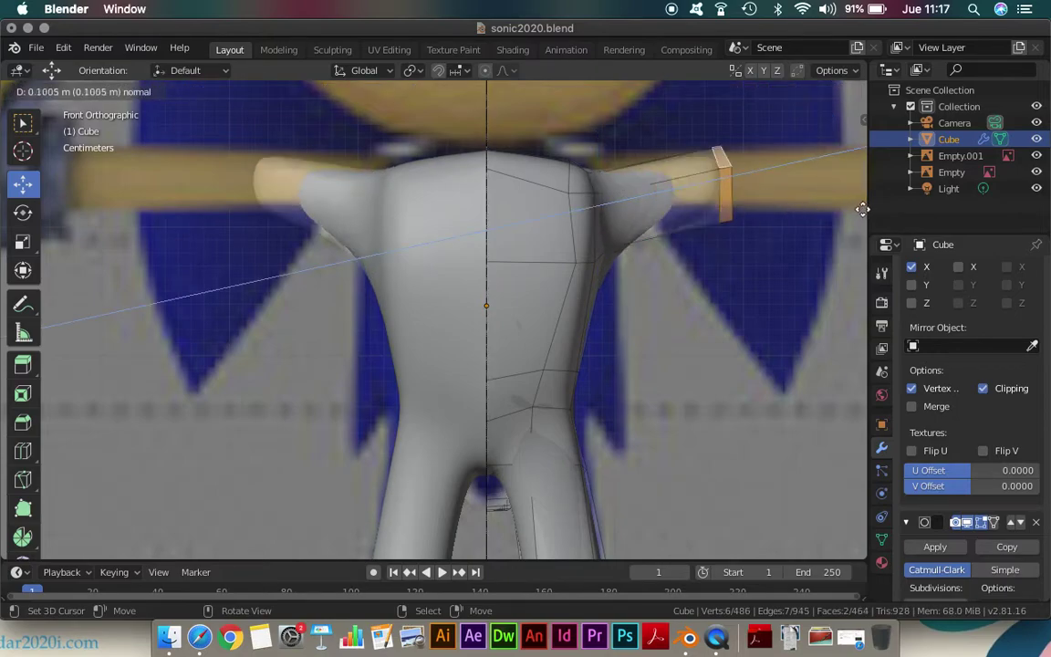
left_click(834, 212)
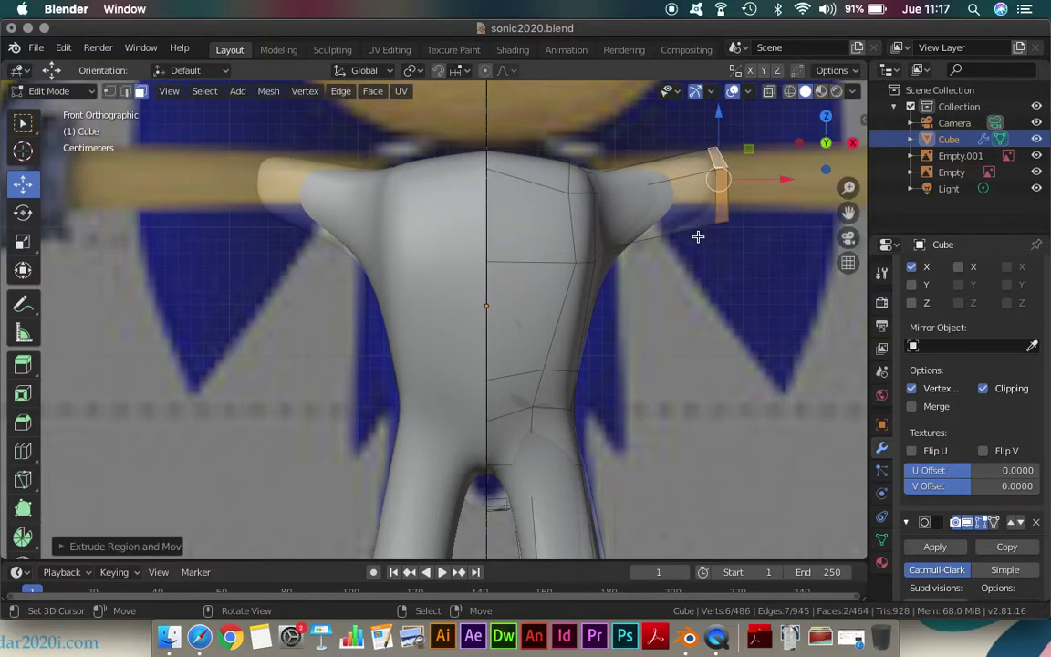
scroll(699, 234, "down", 2)
left_click_drag(666, 239, 815, 264)
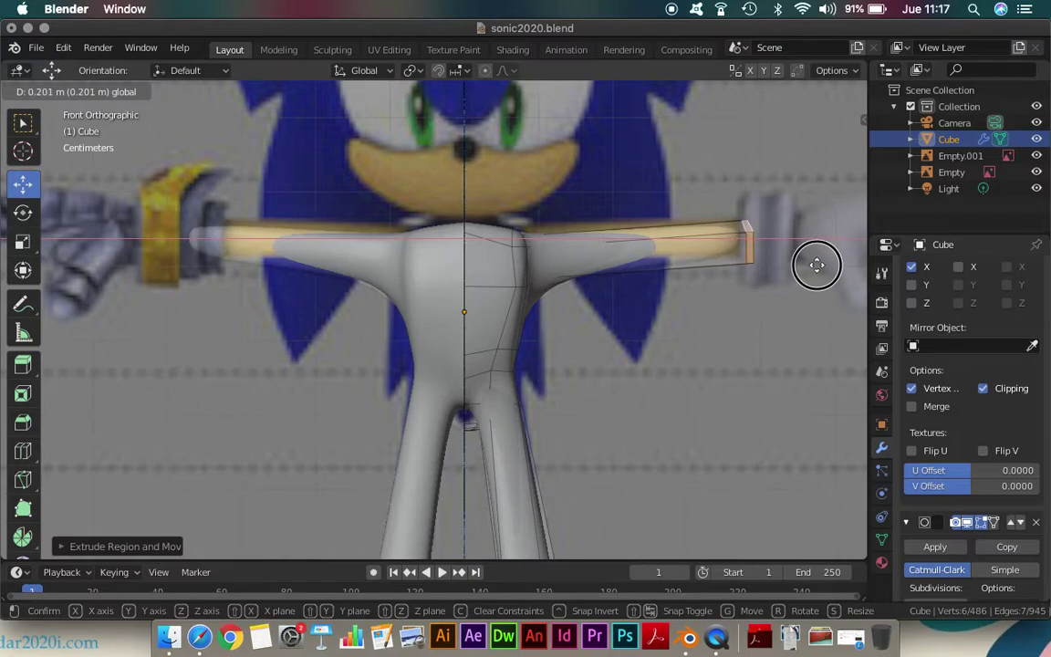
left_click_drag(816, 265, 818, 262)
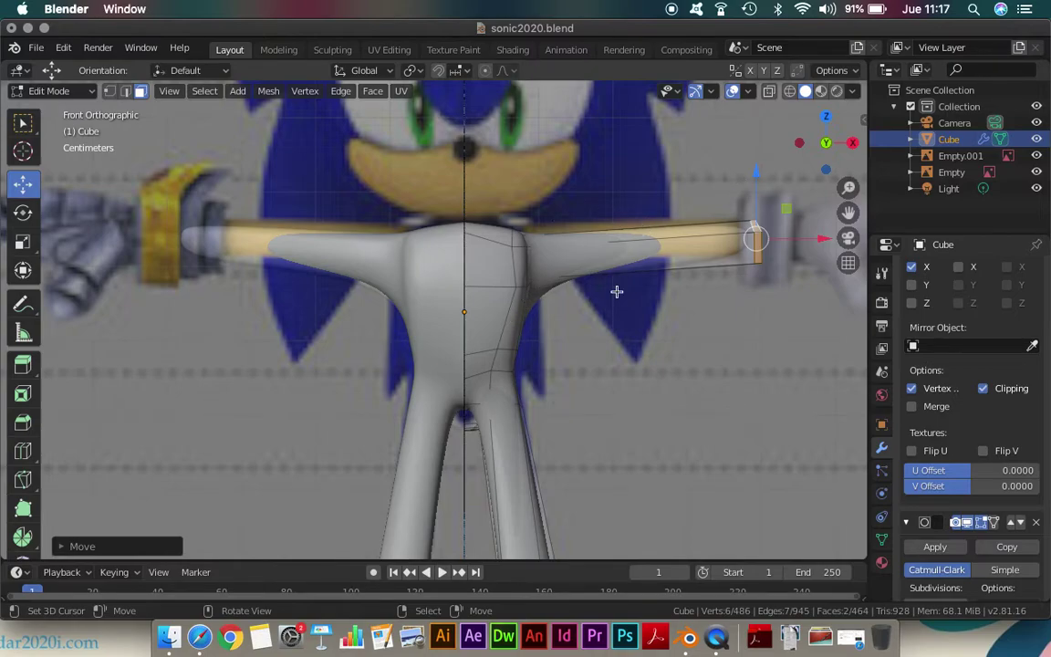
Frame the arm in front view and cut a new edge loop across it
mouse_move(621, 300)
middle_mouse_down()
mouse_move(417, 371)
mouse_move(403, 452)
mouse_move(331, 460)
mouse_move(640, 288)
mouse_move(654, 266)
mouse_move(629, 275)
middle_mouse_up()
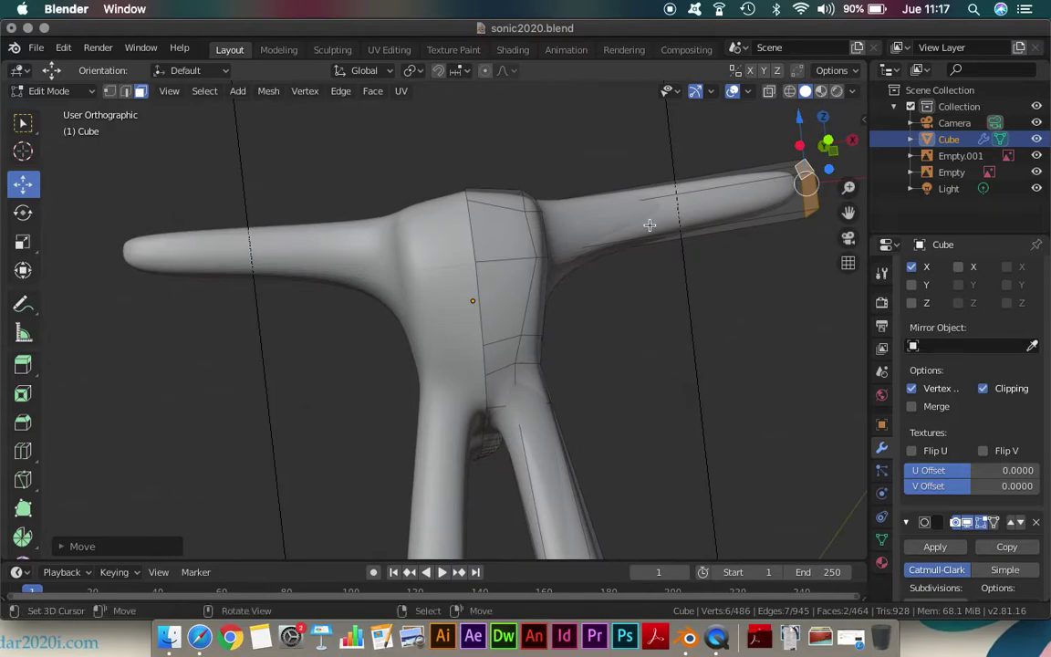
key("KP_3")
key("KP_1")
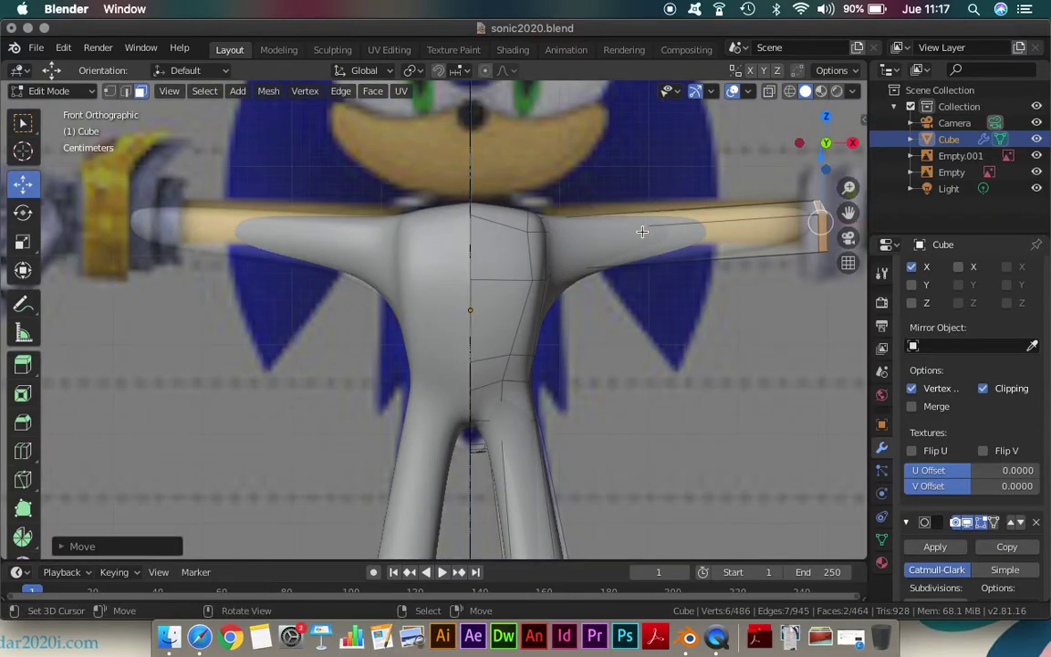
middle_click_drag(668, 211, 521, 180, "shift")
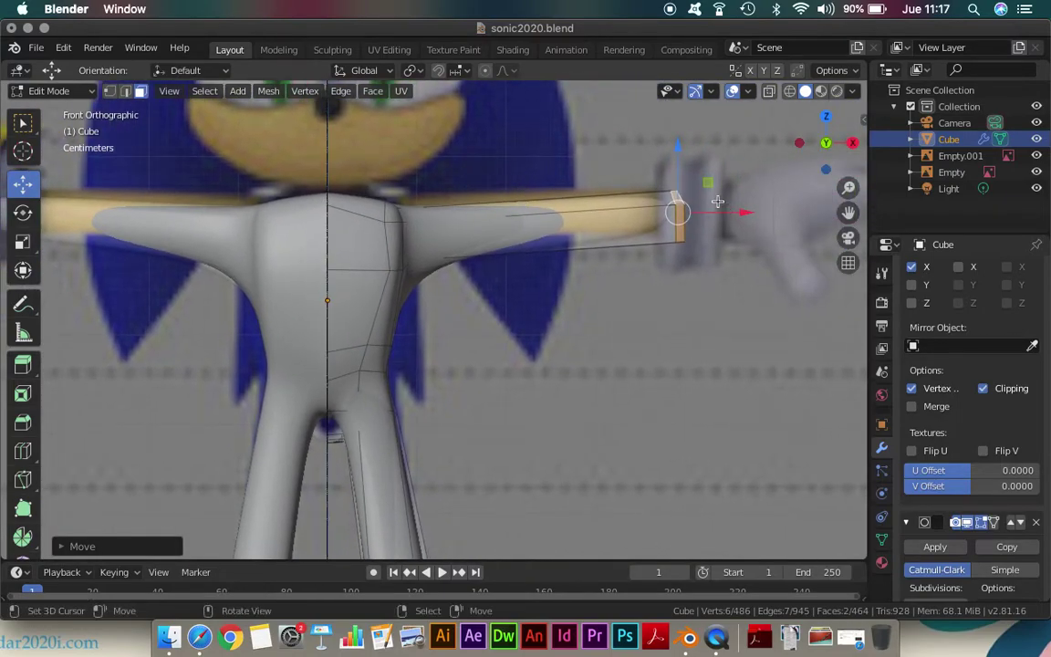
scroll(429, 228, "up", 1)
key("ctrl+r")
left_click(451, 230)
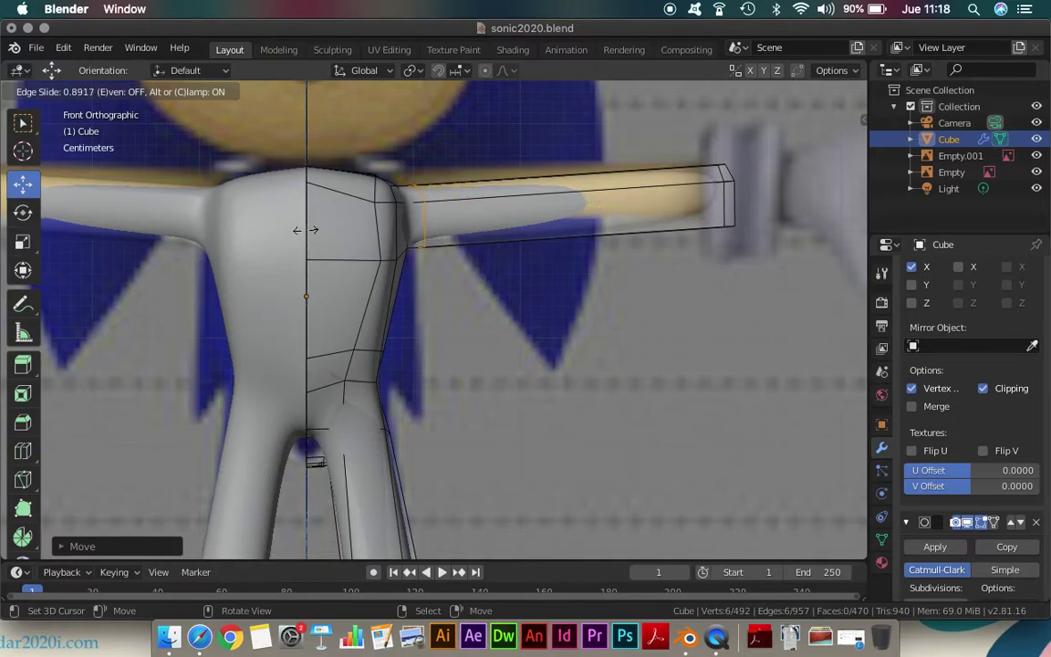
Confirm the first loop near the shoulder and add a second loop near the wrist end
left_click(305, 230)
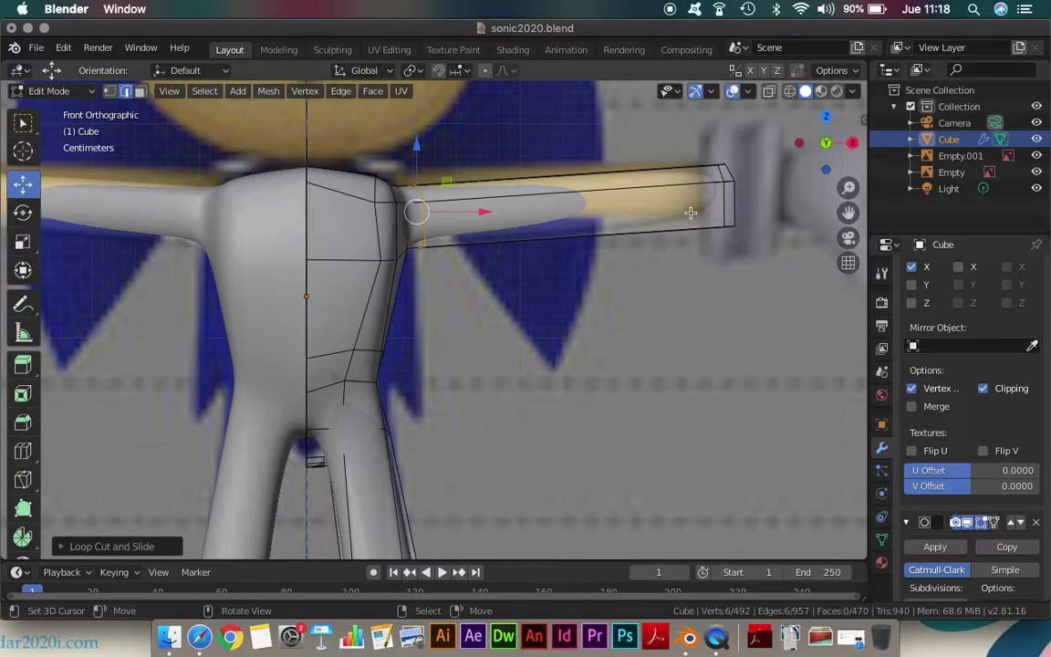
mouse_move(734, 219)
middle_mouse_down()
mouse_move(587, 254)
mouse_move(529, 246)
mouse_move(641, 218)
middle_mouse_up()
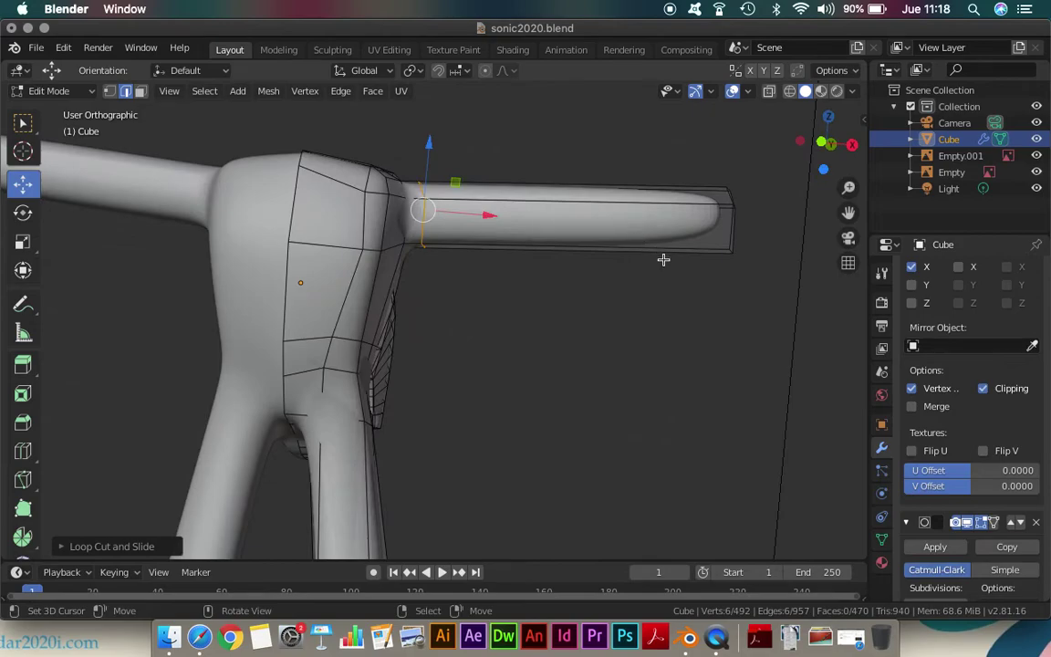
key("ctrl+r")
left_click(766, 223)
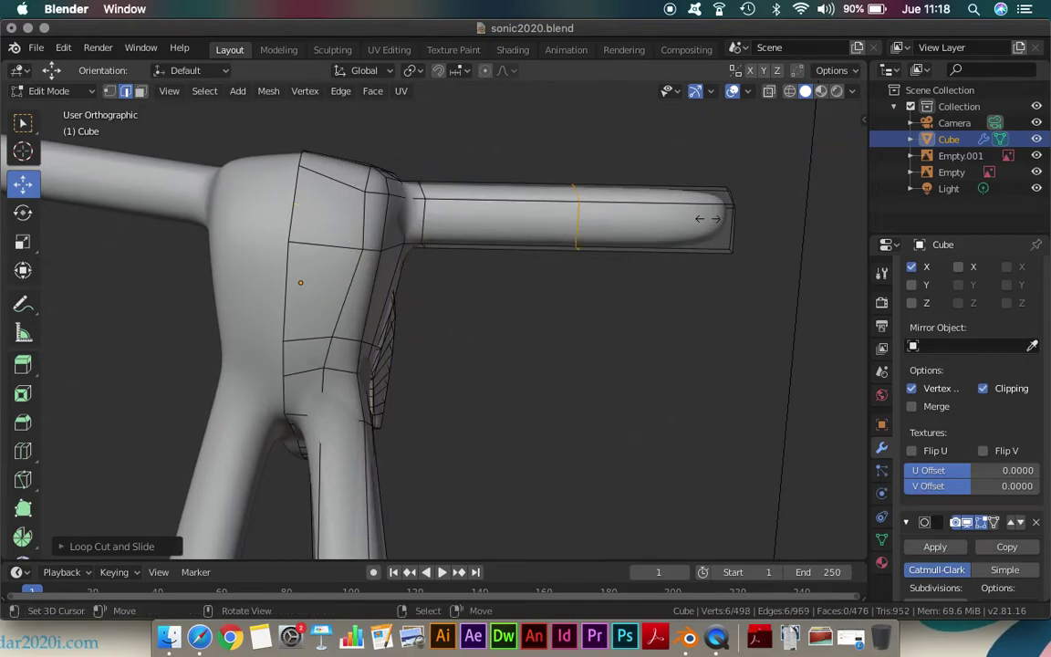
left_click(839, 216)
Orbit around the arm and torso to inspect the shoulder from below and the front
mouse_move(556, 200)
middle_mouse_down()
mouse_move(534, 293)
mouse_move(323, 424)
mouse_move(517, 482)
mouse_move(657, 312)
mouse_move(616, 328)
mouse_move(664, 268)
mouse_move(654, 296)
mouse_move(331, 358)
middle_mouse_up()
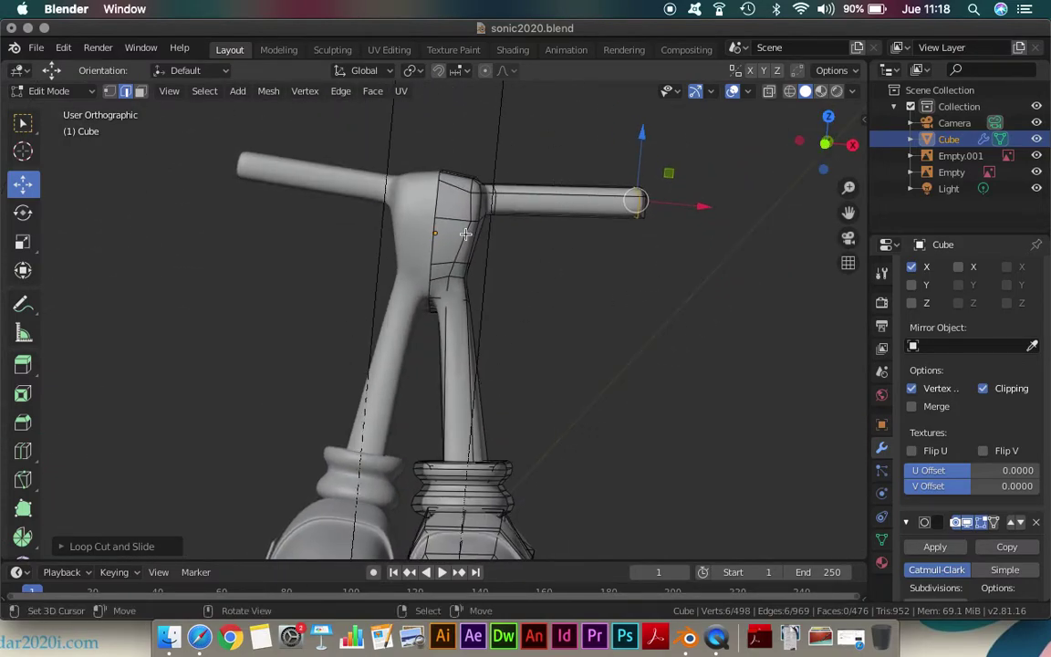
middle_click_drag(466, 217, 418, 272)
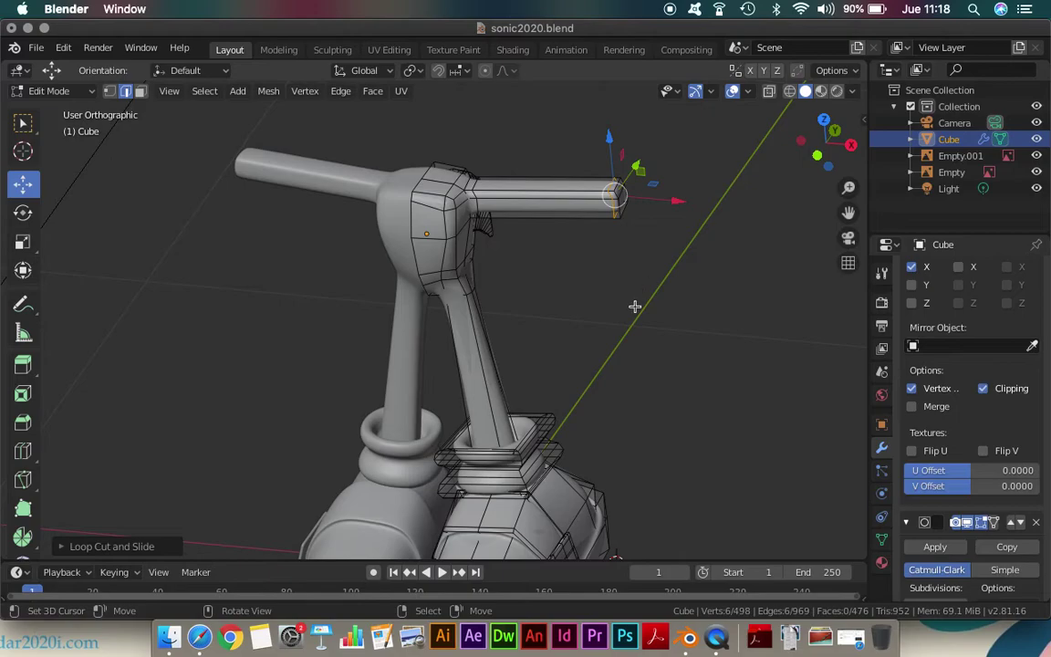
middle_click_drag(596, 232, 612, 208)
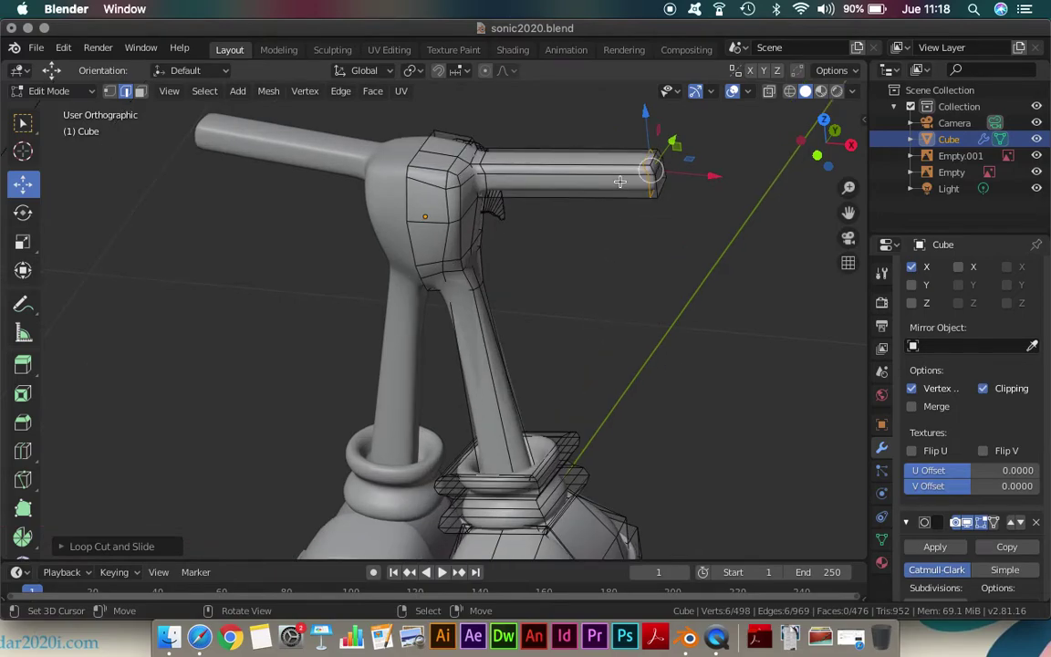
key("grave")
left_click(559, 171)
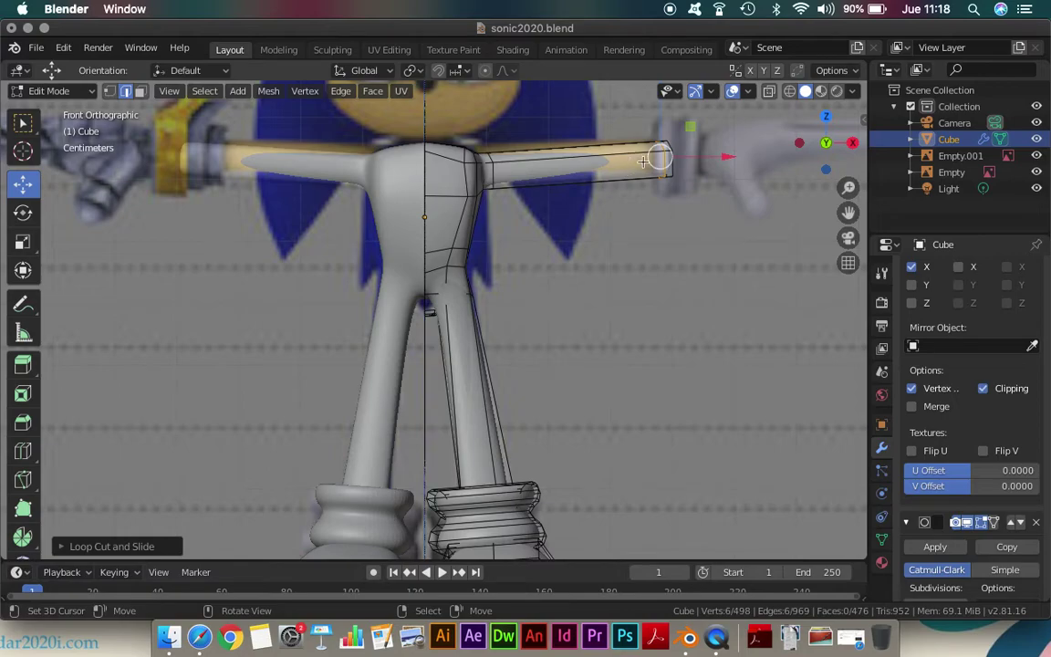
mouse_move(643, 162)
middle_mouse_down()
mouse_move(594, 225)
mouse_move(616, 157)
mouse_move(497, 297)
mouse_move(503, 243)
mouse_move(352, 255)
mouse_move(521, 257)
mouse_move(487, 182)
mouse_move(593, 151)
mouse_move(511, 226)
mouse_move(487, 221)
mouse_move(483, 168)
mouse_move(494, 253)
middle_mouse_up()
scroll(611, 162, "up", 3)
In vertex select, move the arm root's top corner vertex along Z and Y
right_click(96, 80)
left_click(108, 92)
mouse_move(407, 235)
middle_mouse_down()
mouse_move(462, 206)
mouse_move(469, 218)
middle_mouse_up()
scroll(521, 189, "up", 2)
mouse_move(521, 189)
middle_mouse_down()
mouse_move(422, 200)
mouse_move(439, 199)
mouse_move(398, 186)
middle_mouse_up()
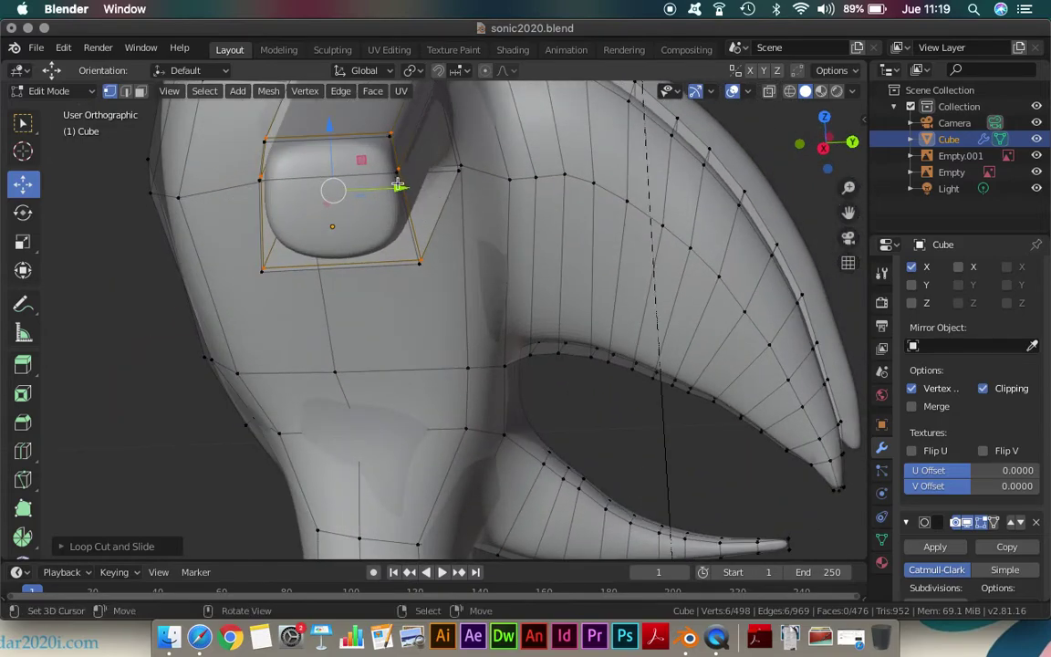
left_click(390, 136)
mouse_move(424, 250)
middle_mouse_down()
mouse_move(340, 291)
mouse_move(447, 259)
middle_mouse_up()
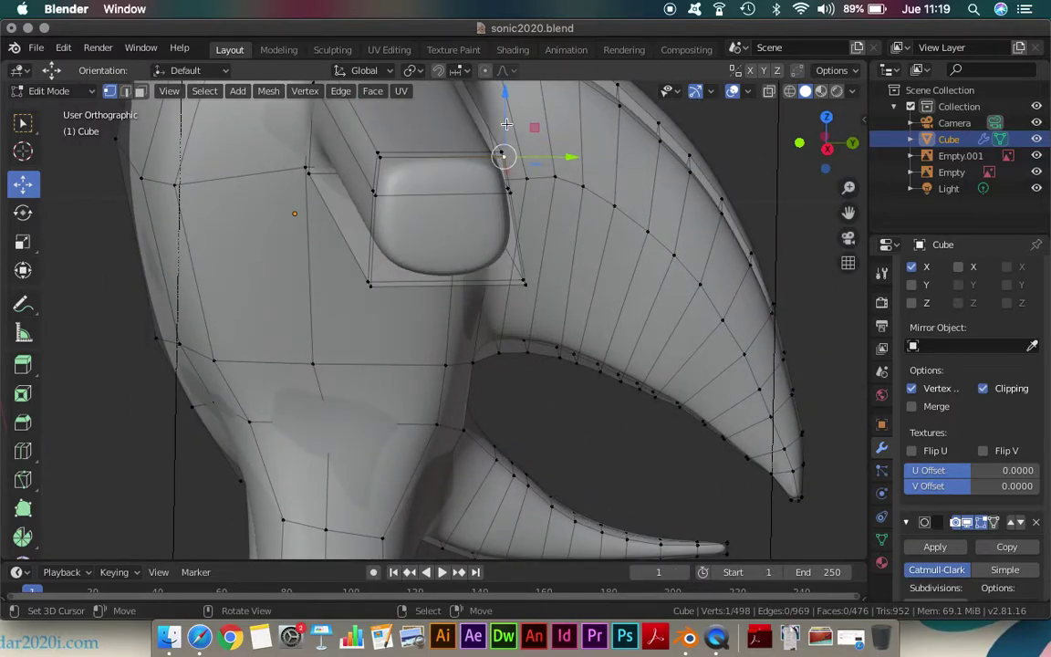
left_click_drag(511, 93, 508, 101)
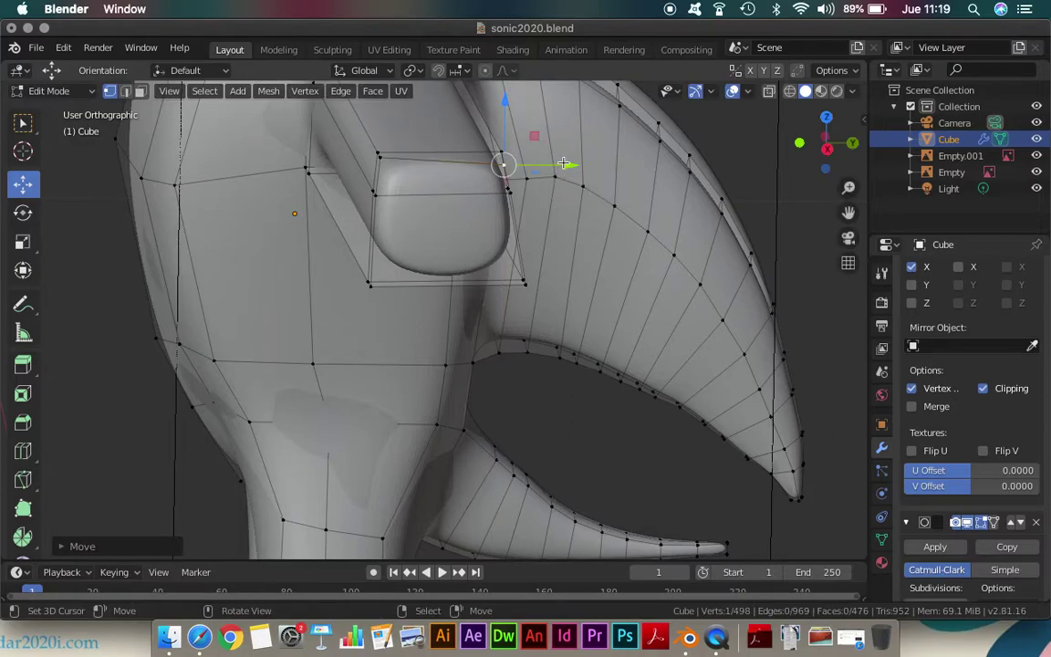
left_click_drag(563, 164, 559, 164)
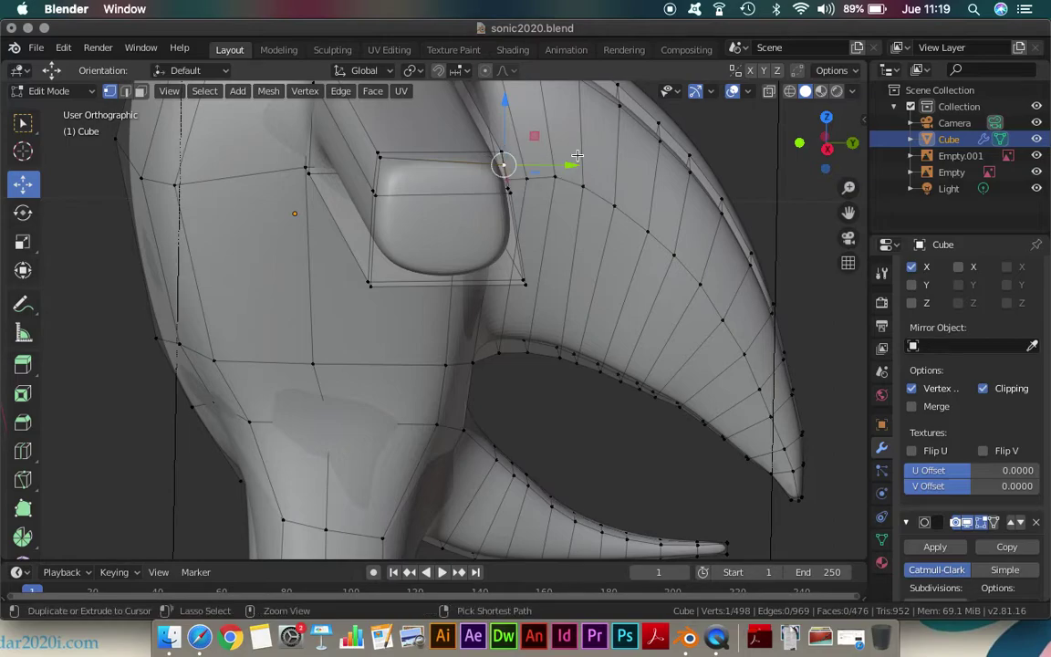
Add a second arm-root vertex to the selection and zoom in on the arm root
middle_click_drag(559, 199, 502, 216)
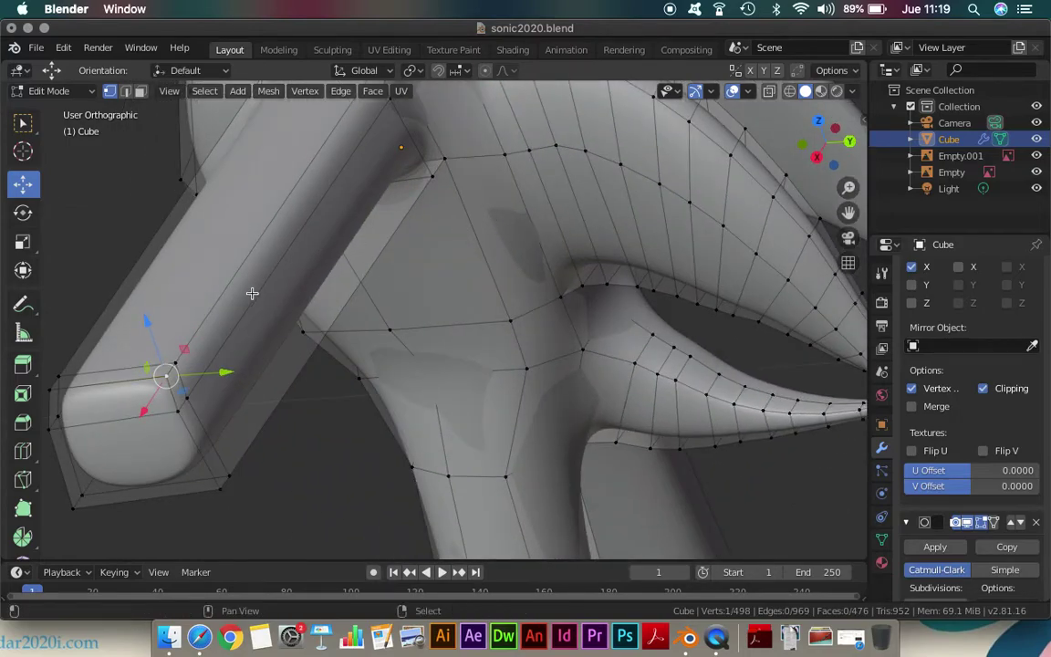
left_click(176, 364, "shift")
middle_click_drag(289, 377, 372, 350)
key("KP_1")
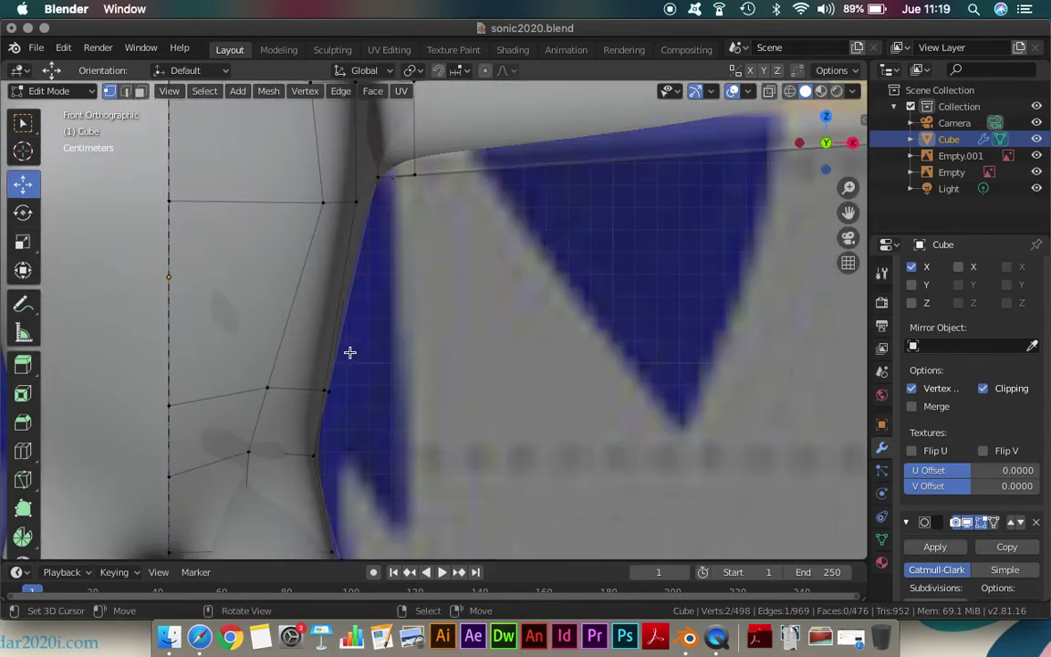
middle_click_drag(543, 314, 308, 358)
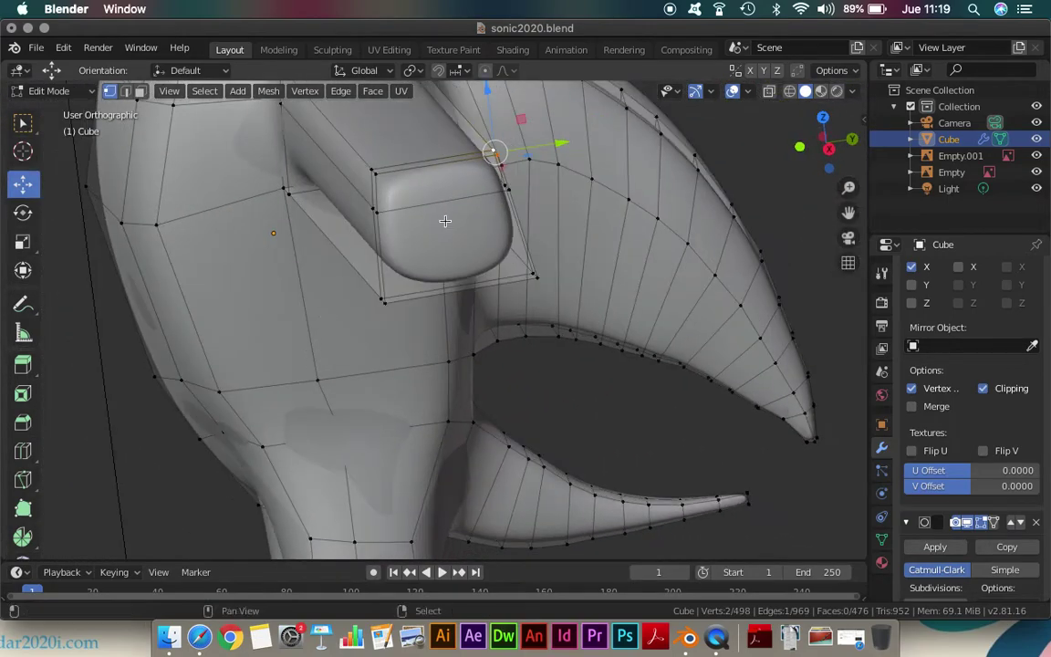
middle_click_drag(443, 220, 453, 318, "shift")
scroll(453, 318, "up", 3)
middle_click_drag(516, 287, 544, 206)
scroll(530, 258, "up", 3)
mouse_move(530, 259)
middle_mouse_down()
mouse_move(570, 243)
mouse_move(494, 259)
middle_mouse_up()
Nudge the vertex along Y and Z, then tuck the lower-left root vertex into the torso
left_click_drag(472, 120, 455, 117)
middle_click_drag(492, 141, 439, 155)
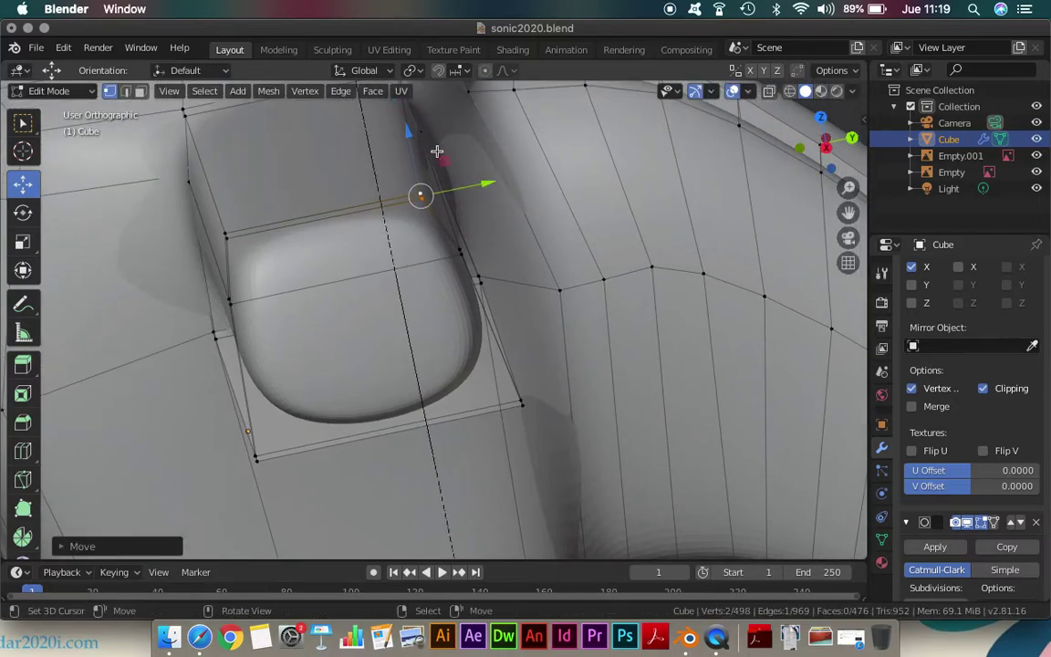
left_click_drag(407, 133, 412, 137)
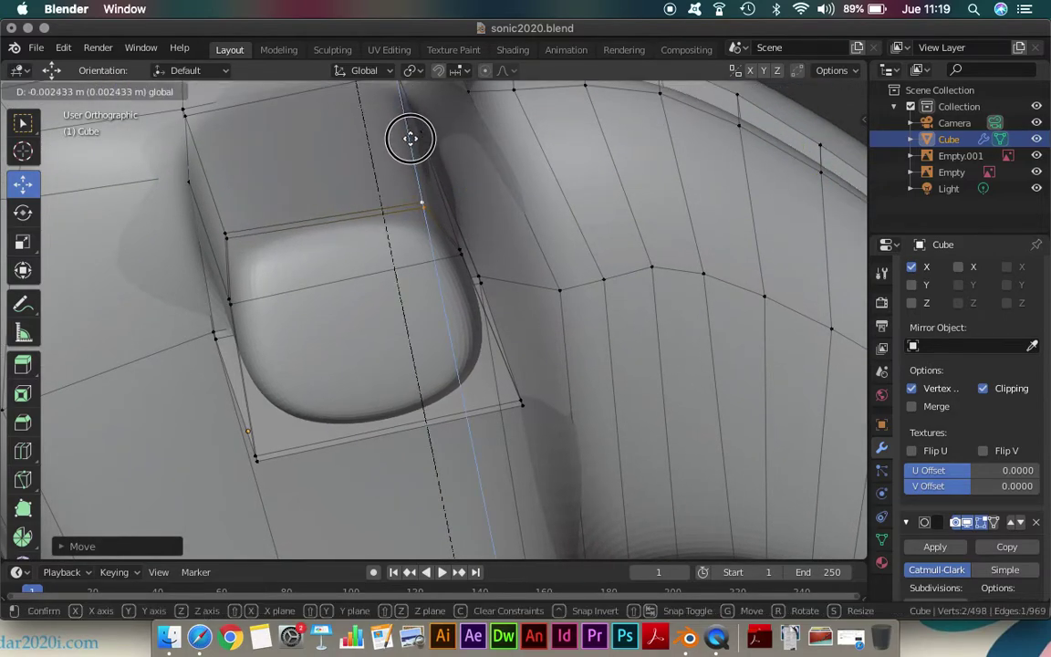
left_click(225, 235)
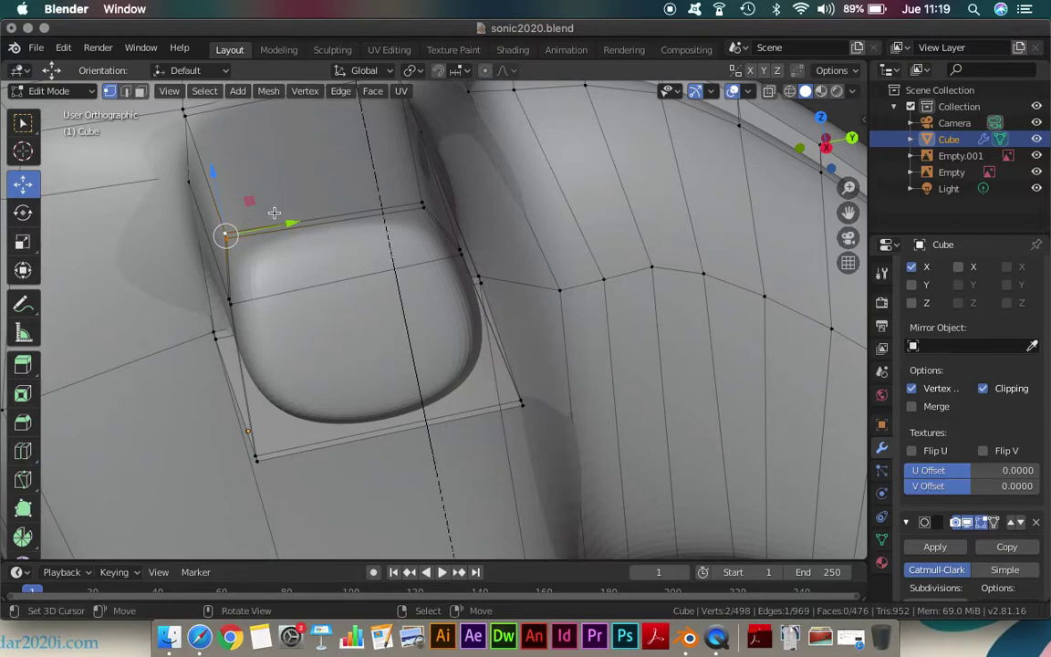
left_click_drag(288, 221, 310, 217)
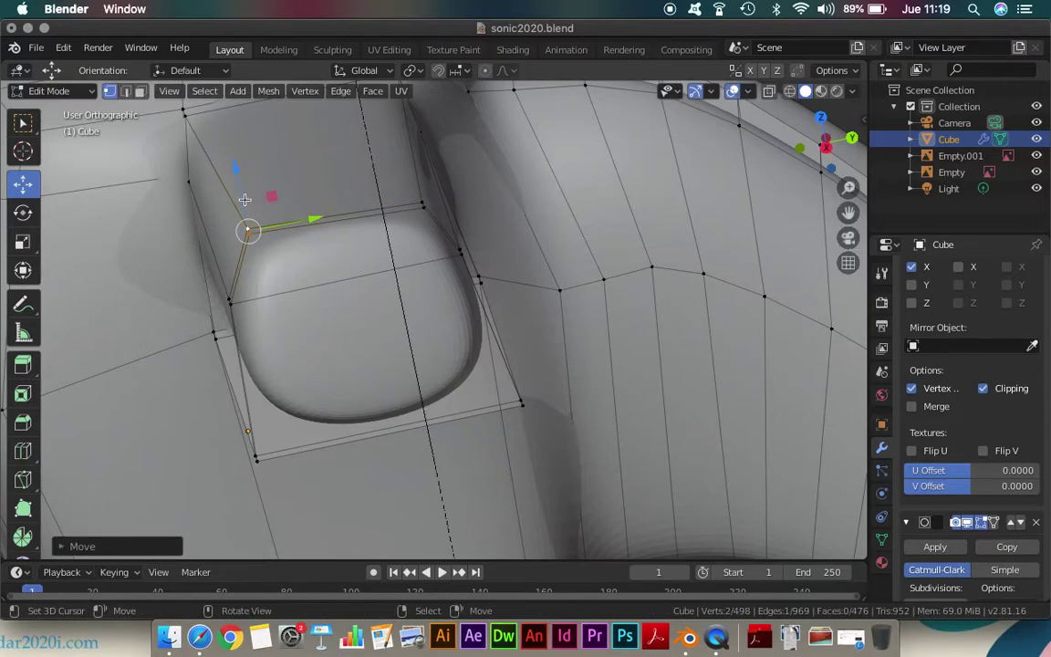
left_click_drag(235, 173, 242, 181)
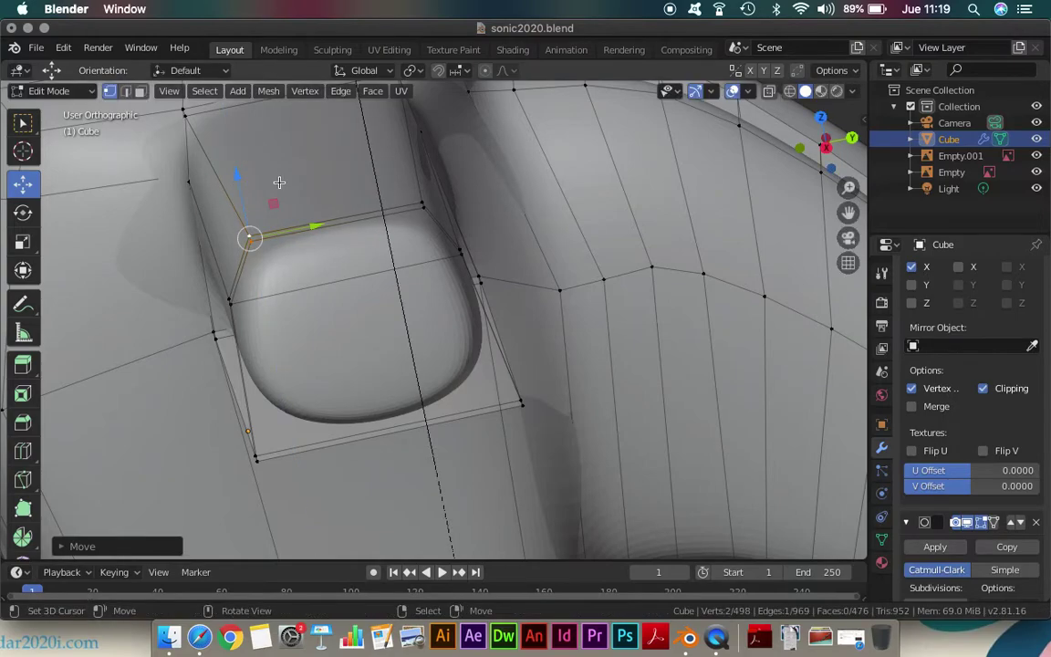
key("KP_3")
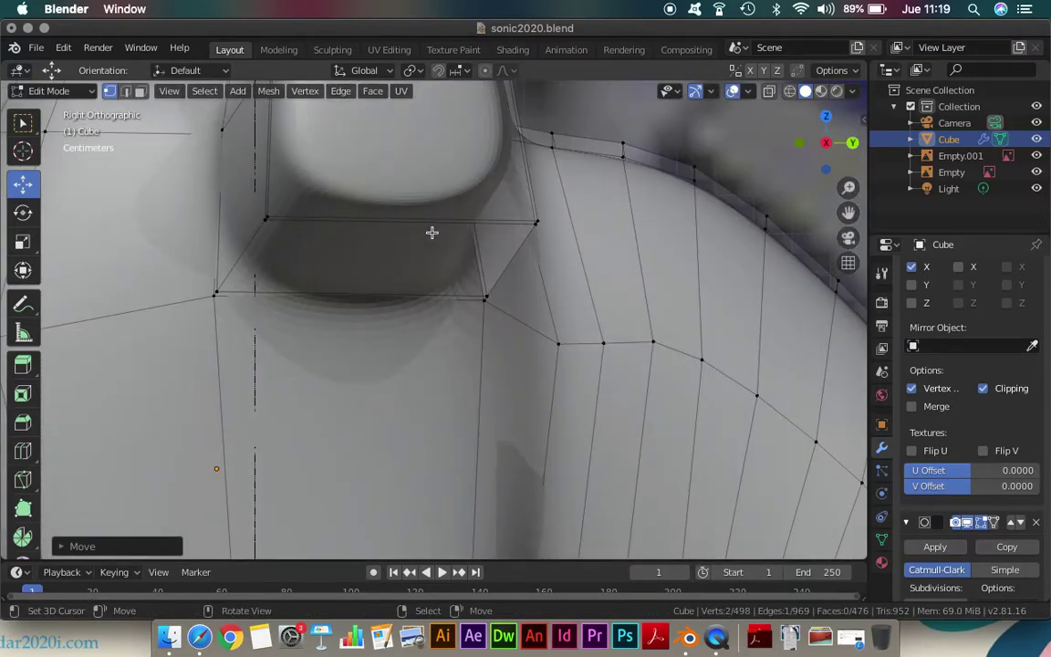
In orthographic side view, move the lower arm-root vertex along Y and raise it along Z
key("KP_5")
key("KP_5")
scroll(447, 274, "down", 3)
scroll(457, 324, "down", 2)
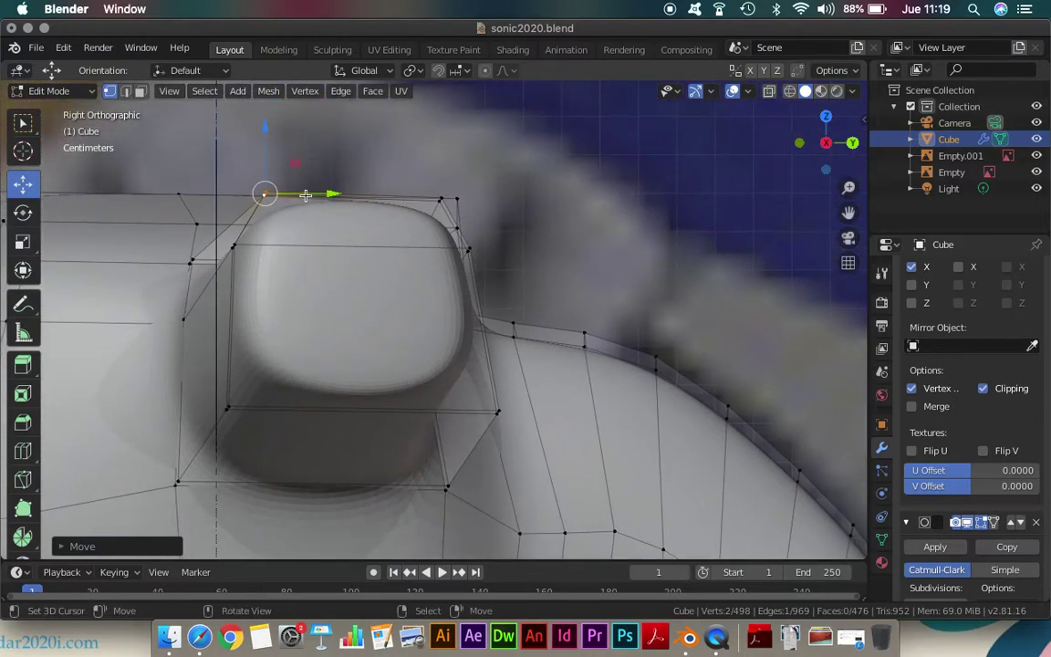
left_click(495, 408)
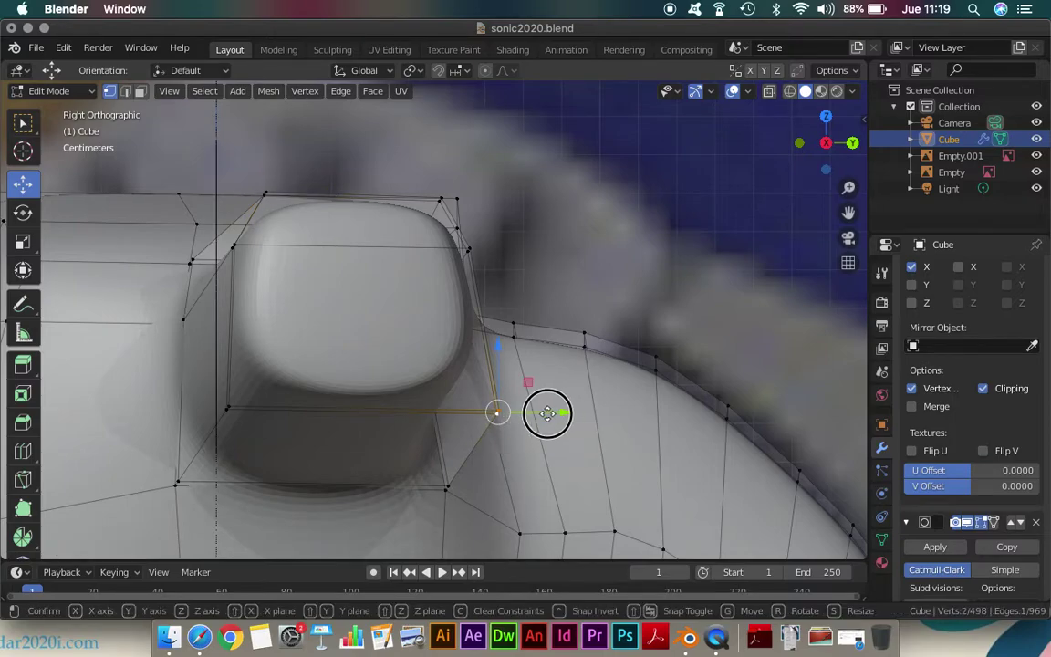
left_click_drag(547, 412, 540, 412)
left_click_drag(476, 342, 471, 341)
Shift the bottom-left arm-root vertex along X and adjust its height along Z
left_click(228, 406)
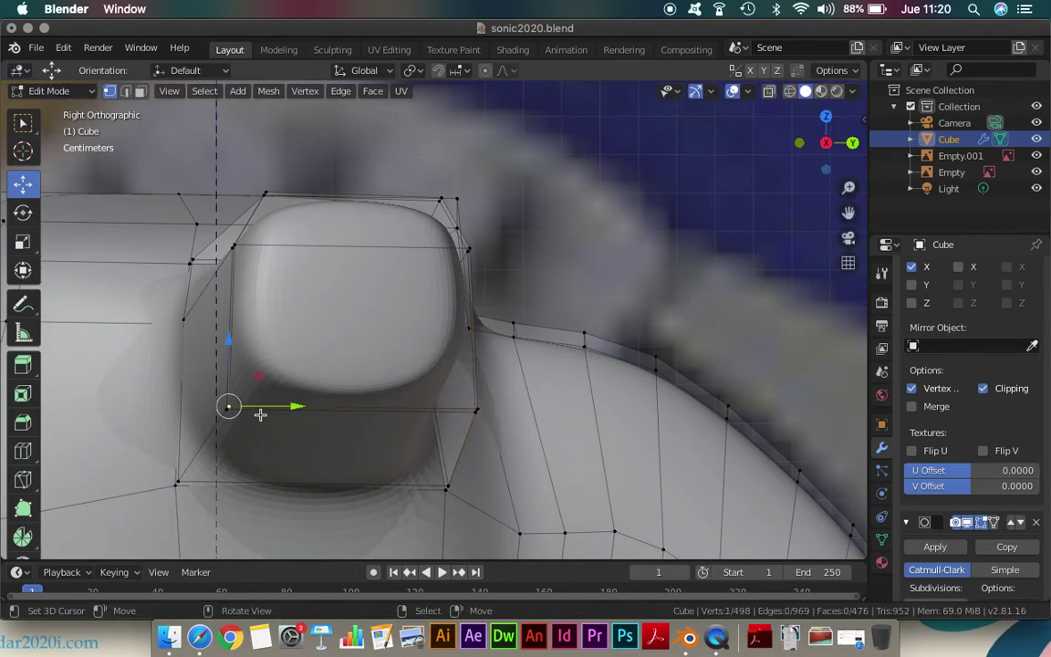
left_click_drag(289, 408, 309, 407)
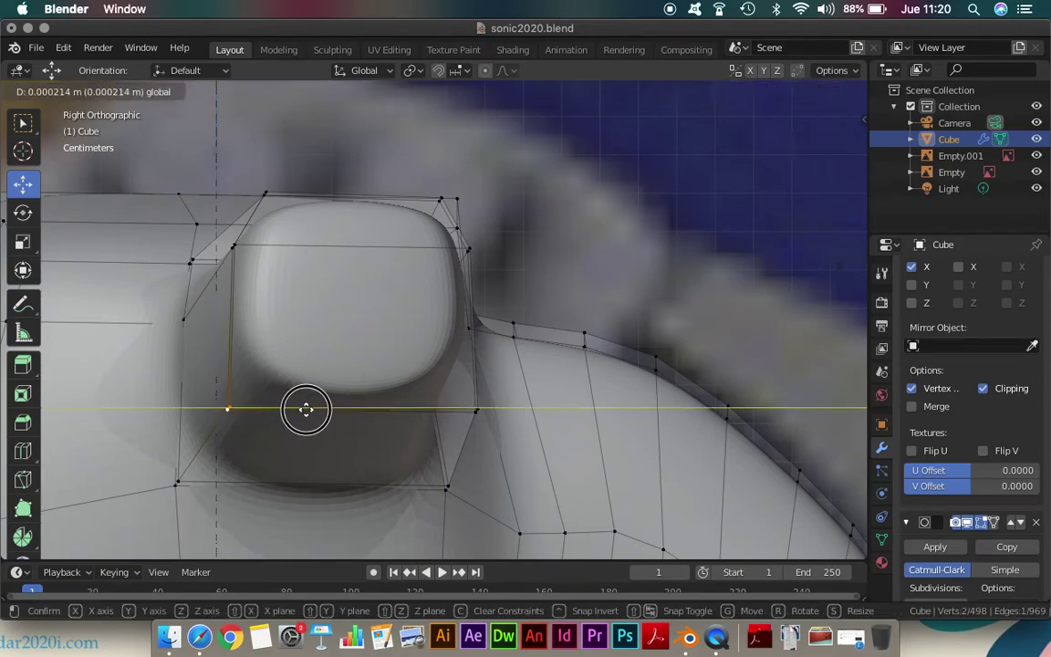
left_click_drag(246, 340, 247, 339)
mouse_move(253, 310)
middle_mouse_down()
mouse_move(252, 325)
mouse_move(253, 274)
mouse_move(272, 291)
middle_mouse_up()
left_click(254, 271)
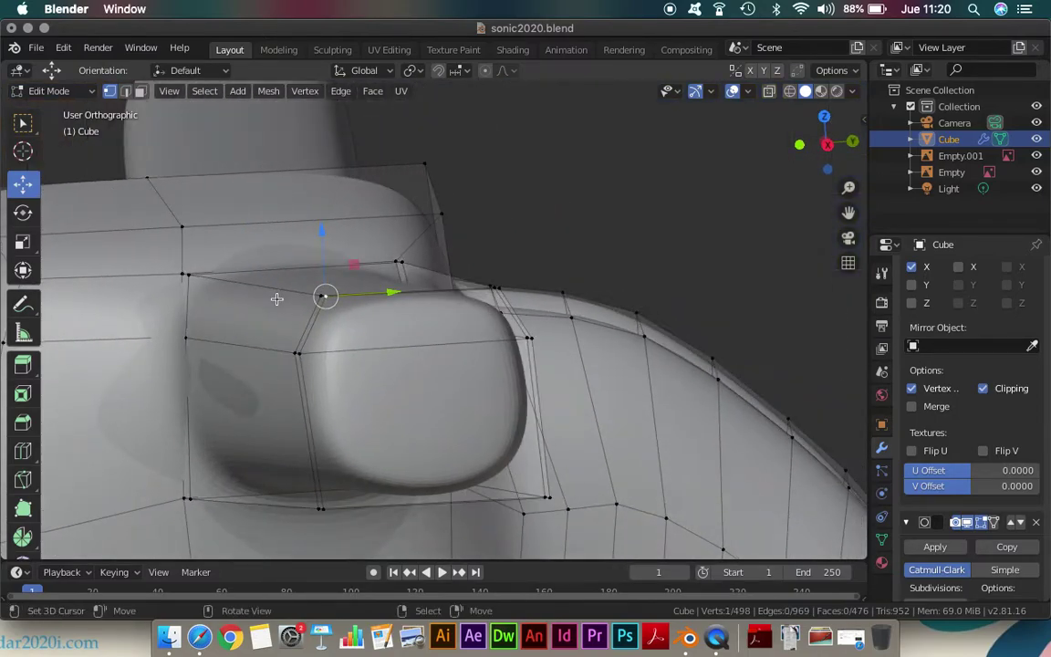
Nudge one arm-root vertex, then shift a selected arm-root edge vertically
left_click_drag(320, 292, 323, 296)
middle_click_drag(395, 339, 374, 329)
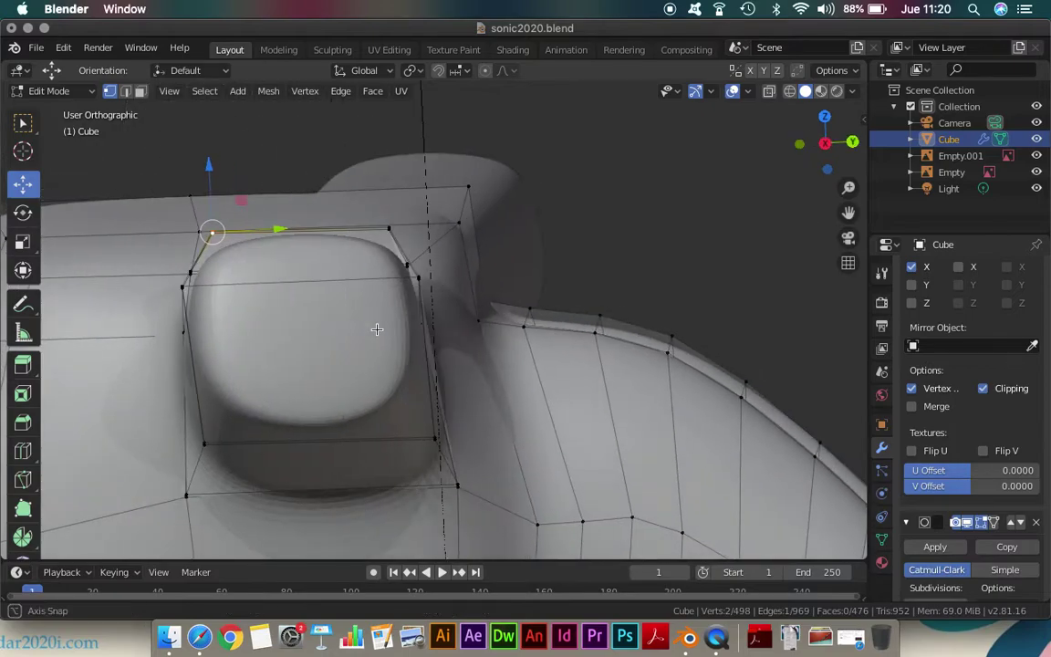
left_click(194, 288)
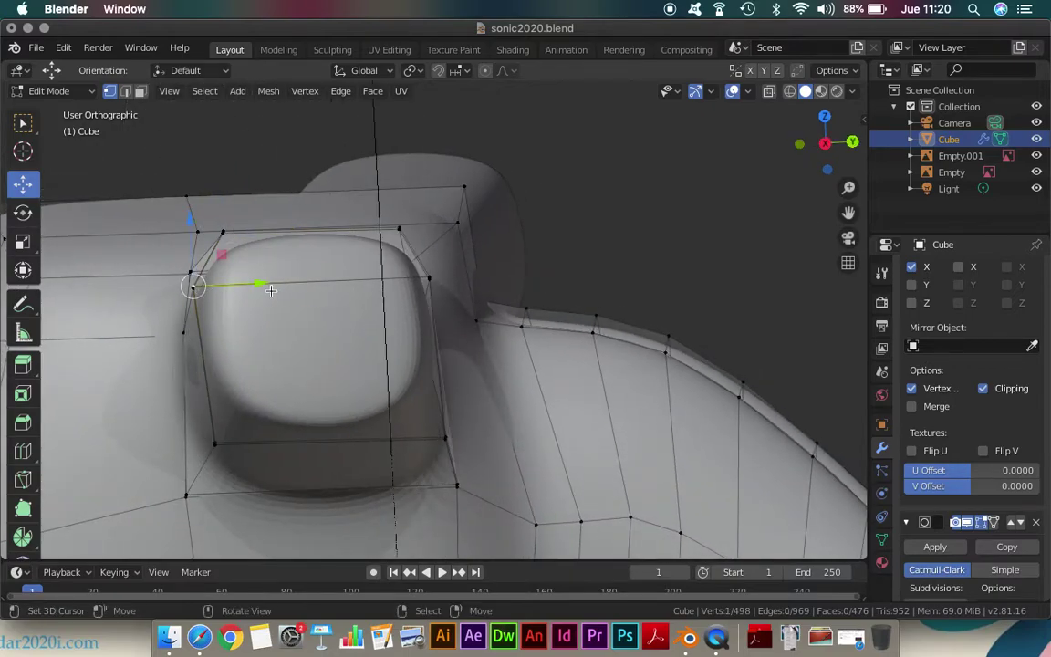
middle_click_drag(268, 291, 321, 290)
left_click(497, 289, "shift")
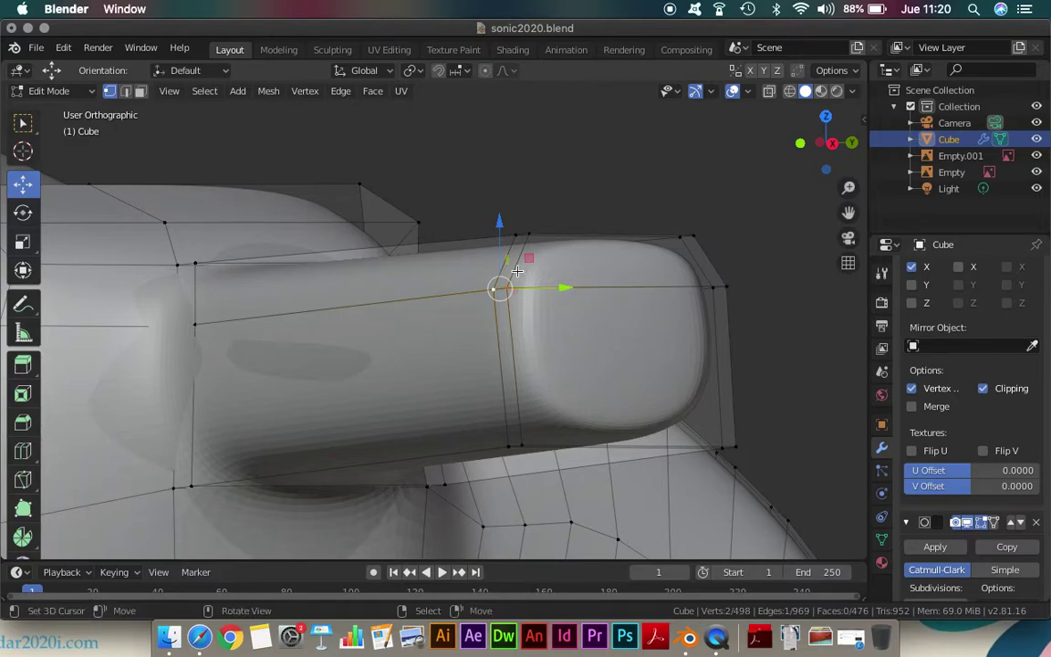
mouse_move(710, 315)
middle_mouse_down()
mouse_move(638, 335)
mouse_move(439, 328)
mouse_move(558, 314)
middle_mouse_up()
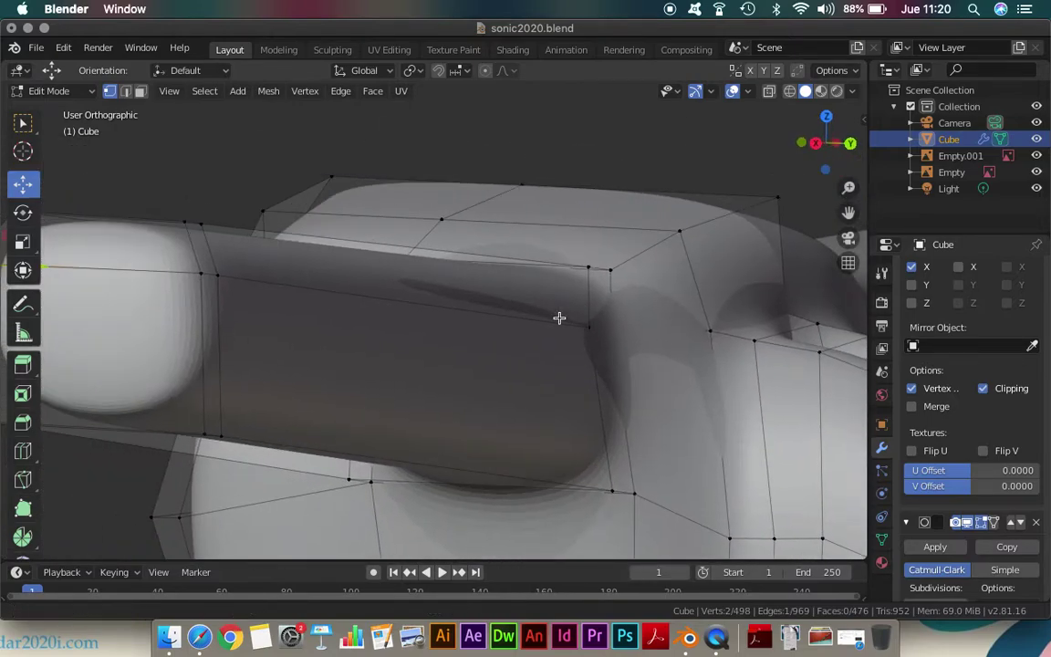
mouse_move(204, 274)
middle_mouse_down()
mouse_move(392, 306)
mouse_move(383, 341)
middle_mouse_up()
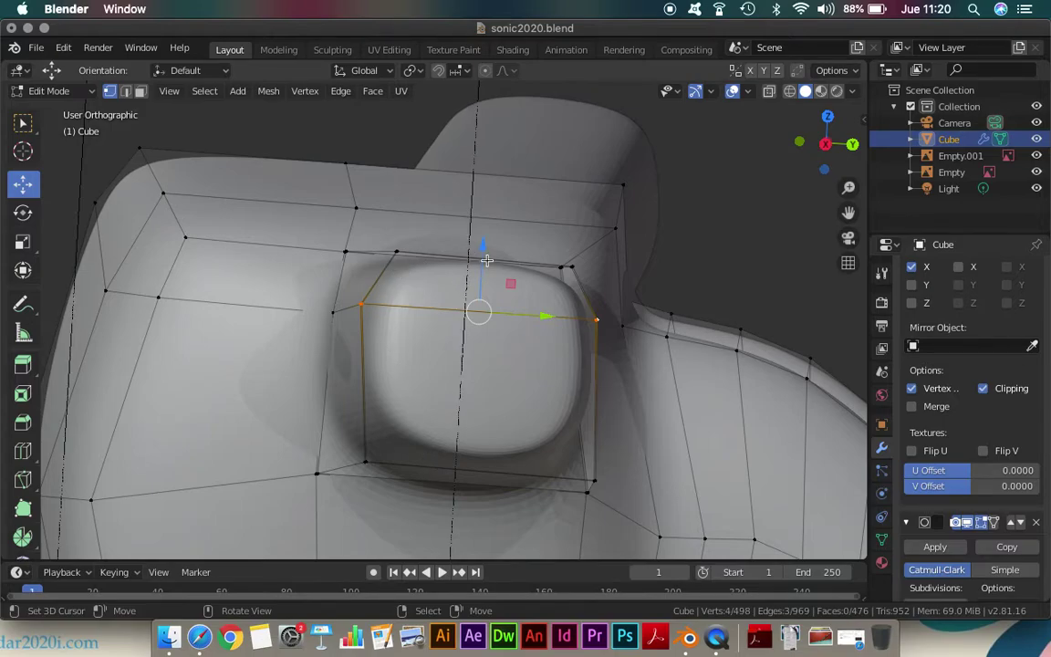
left_click_drag(484, 249, 482, 290)
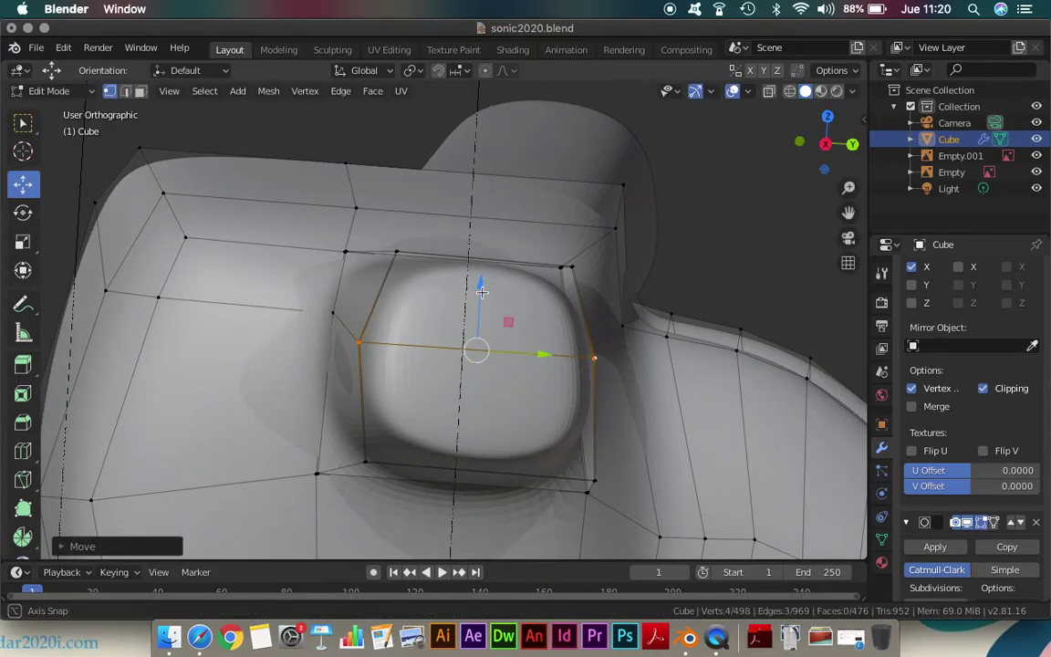
From below the arm, slide three arm-root vertices along the Y axis
middle_click_drag(482, 290, 488, 289)
middle_click_drag(559, 501, 534, 480)
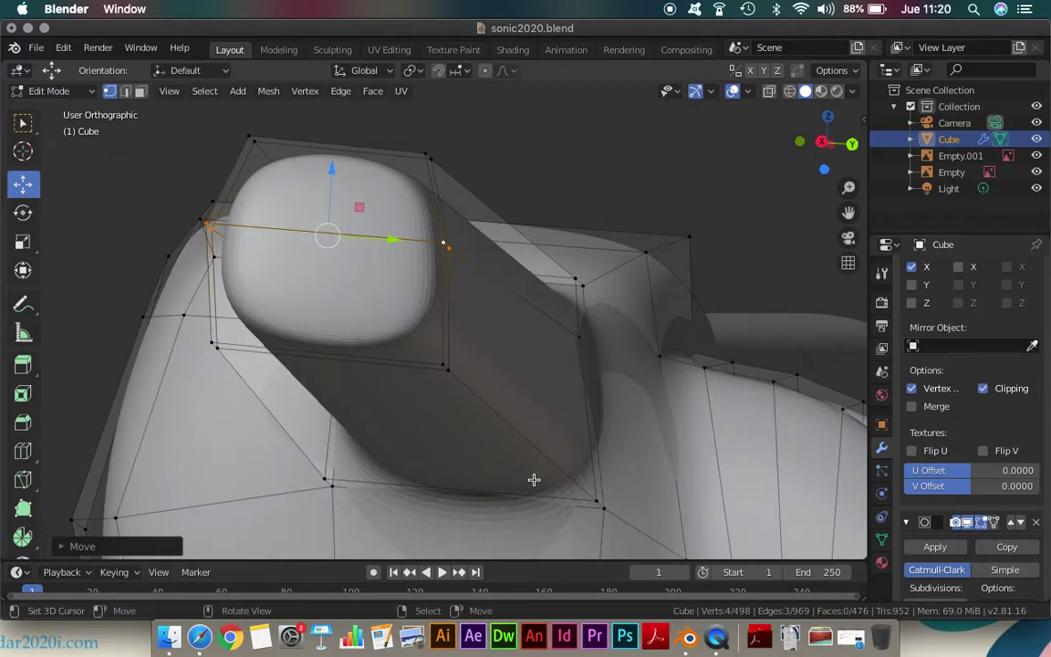
left_click(444, 368)
mouse_move(445, 368)
left_mouse_down()
mouse_move(505, 370)
mouse_move(491, 369)
left_mouse_up()
key("y")
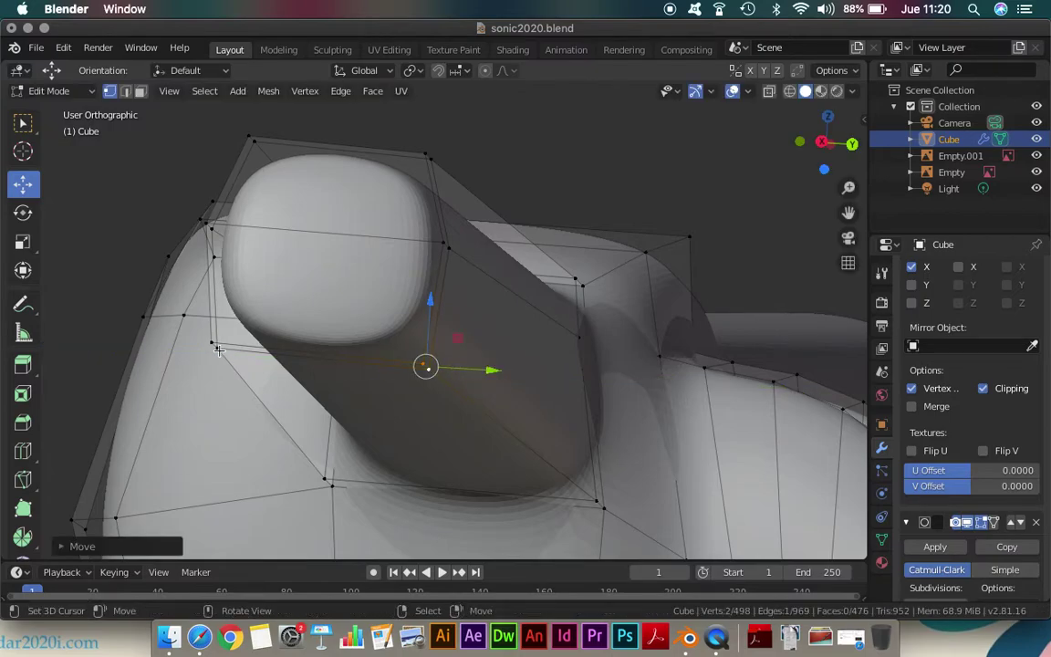
left_click(218, 348)
left_click_drag(217, 345, 293, 347)
left_click(427, 366)
left_click_drag(460, 368, 468, 369)
From the side, move a two-vertex arm-root edge along the Y axis
middle_click_drag(373, 347, 394, 364)
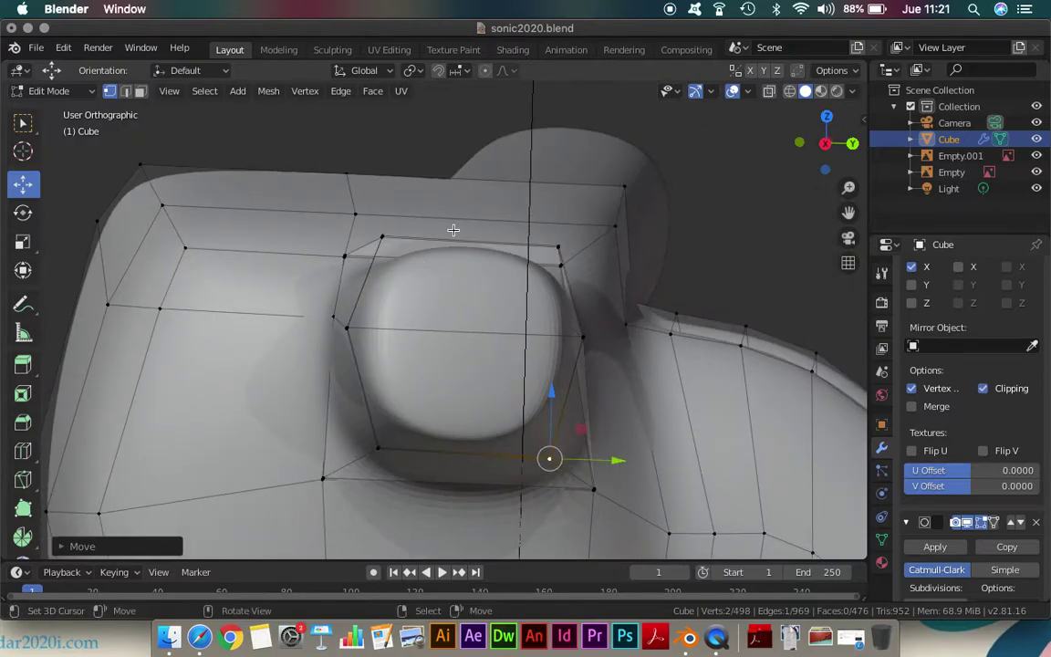
mouse_move(563, 242)
middle_mouse_down()
mouse_move(538, 272)
mouse_move(469, 268)
middle_mouse_up()
left_click(368, 326, "shift")
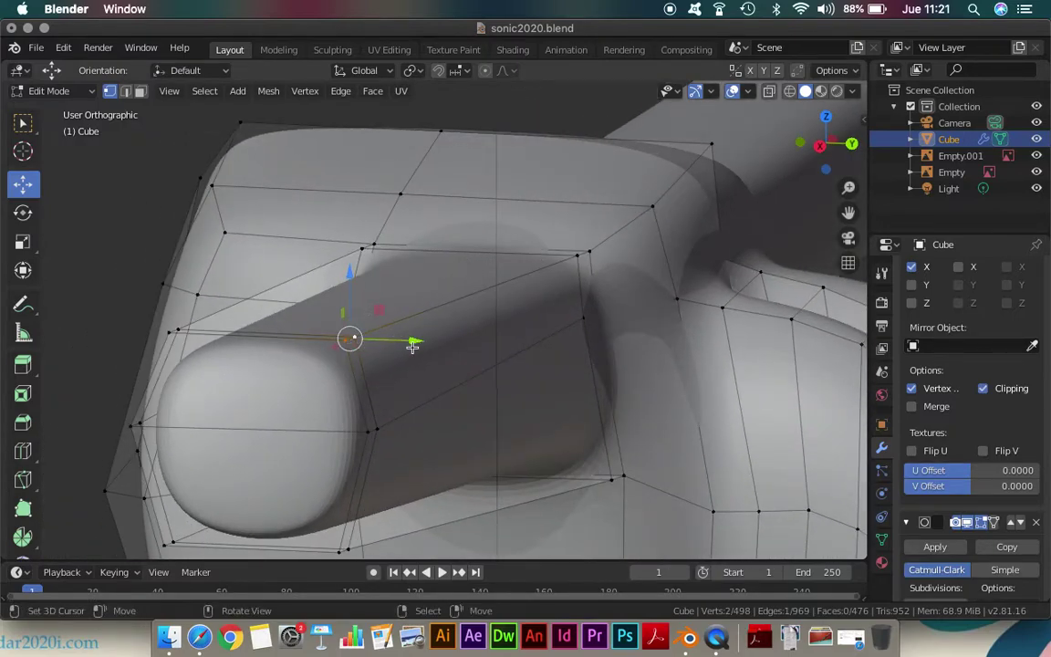
left_click_drag(407, 340, 379, 334)
left_click(169, 328)
mouse_move(174, 329)
middle_mouse_down()
mouse_move(346, 366)
mouse_move(757, 312)
mouse_move(630, 330)
middle_mouse_up()
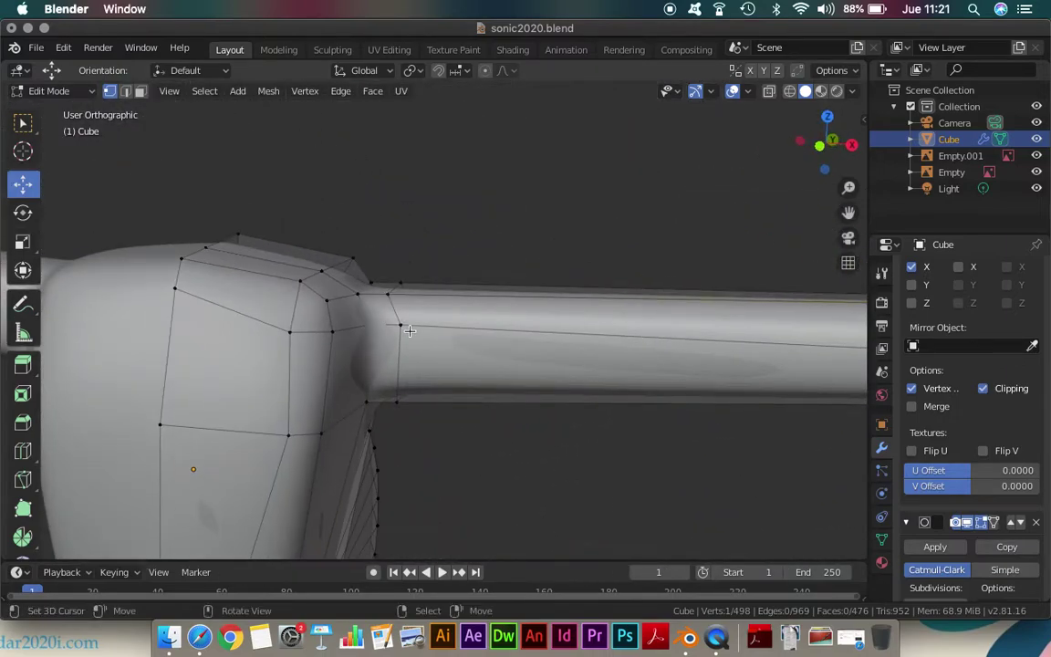
Lower the shoulder vertex along Z and select the arm root's top edge
mouse_move(490, 343)
middle_mouse_down()
mouse_move(284, 394)
mouse_move(501, 304)
middle_mouse_up()
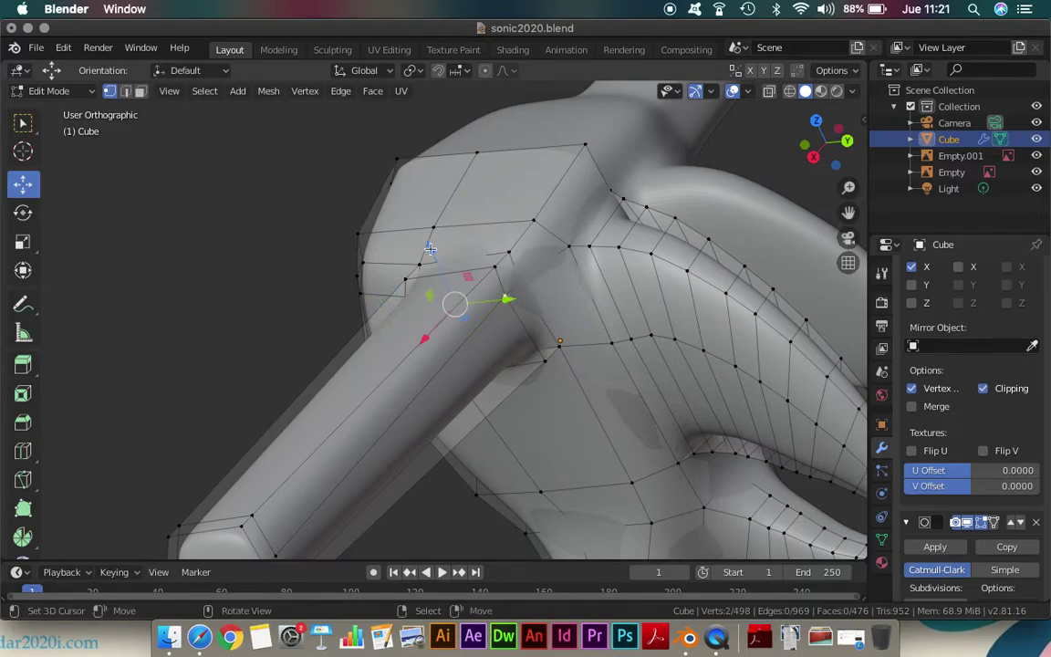
left_click_drag(430, 249, 439, 264)
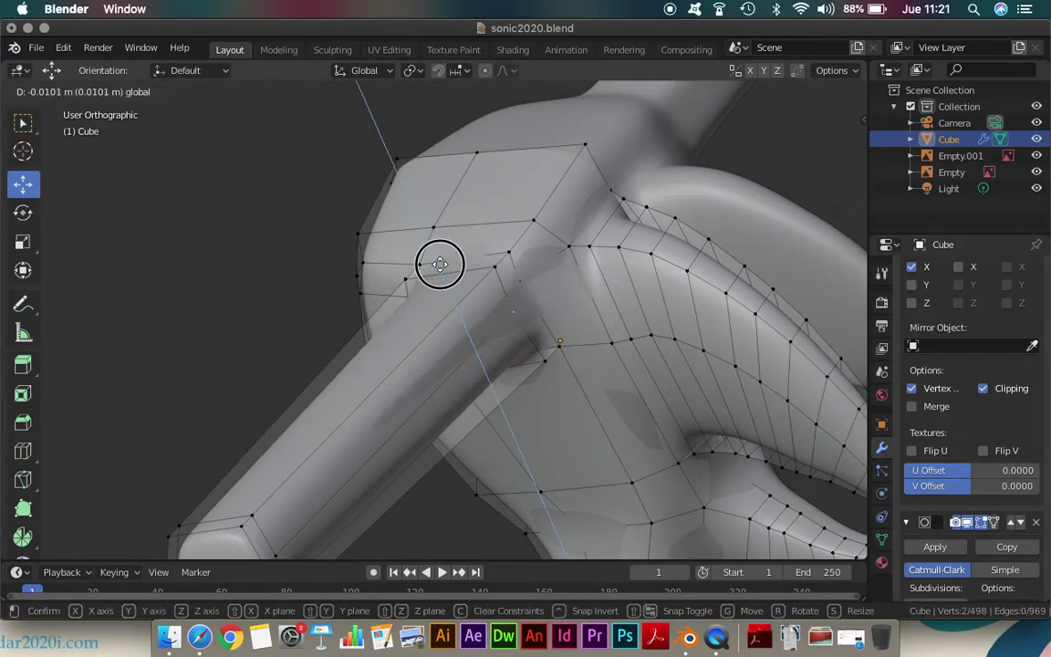
middle_click_drag(440, 265, 600, 223)
middle_click_drag(415, 237, 382, 281)
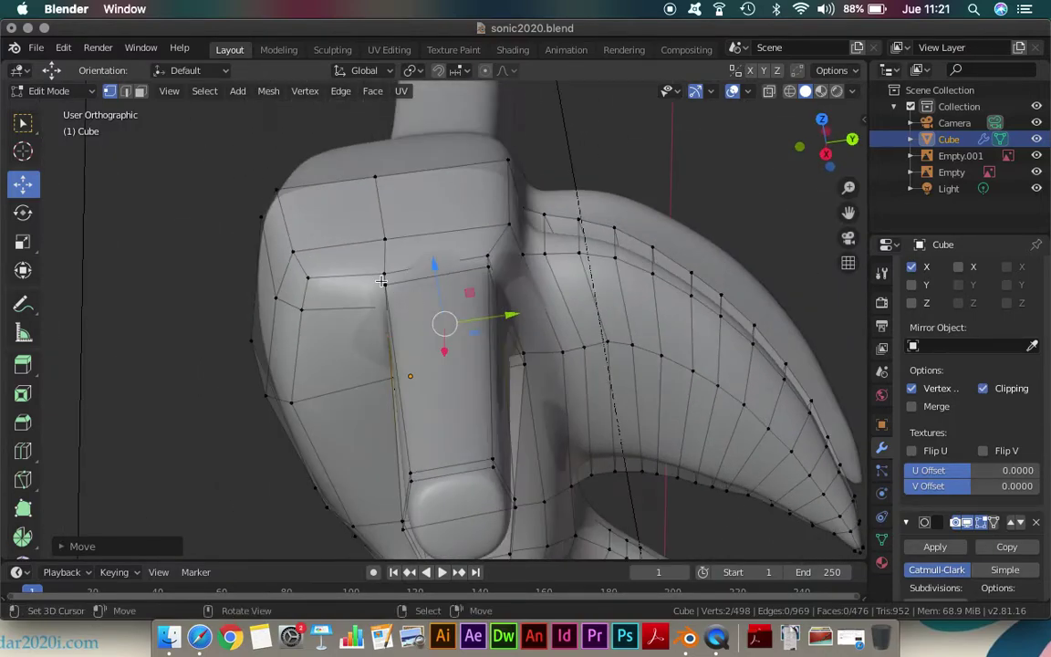
left_click(384, 282)
left_click(499, 266, "shift")
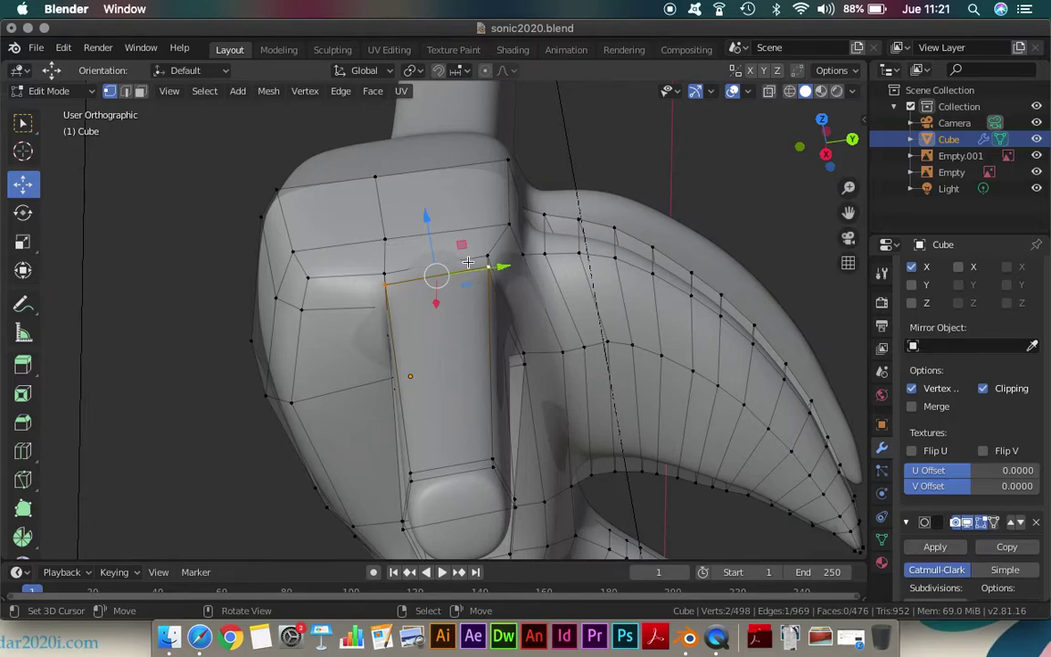
key("s")
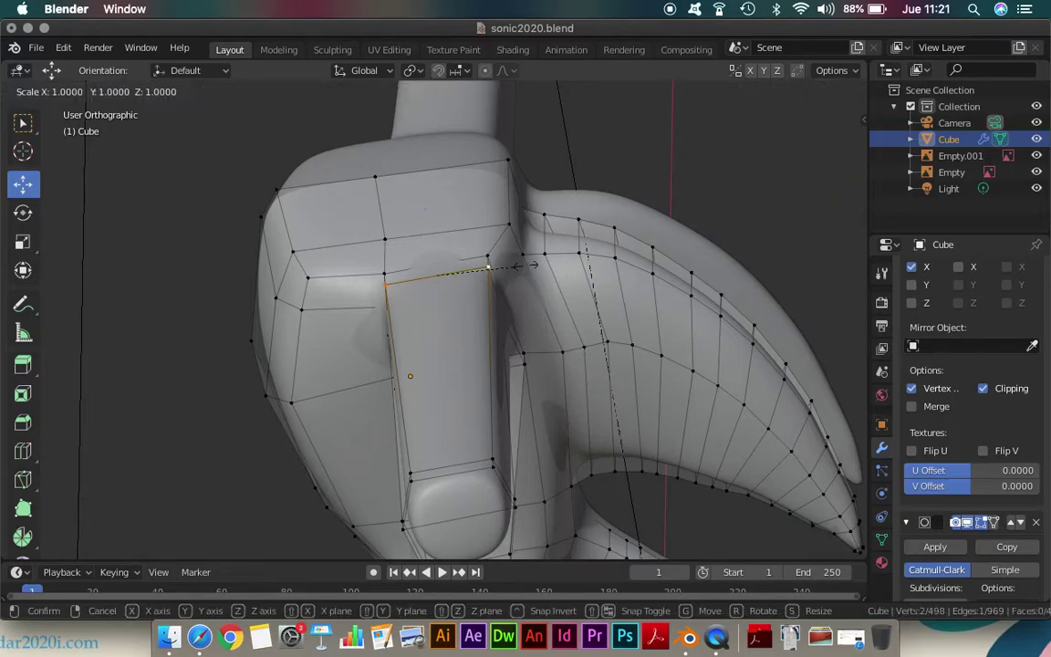
Narrow the top arm-root edge along Y and slide the base edge along Y
key("y")
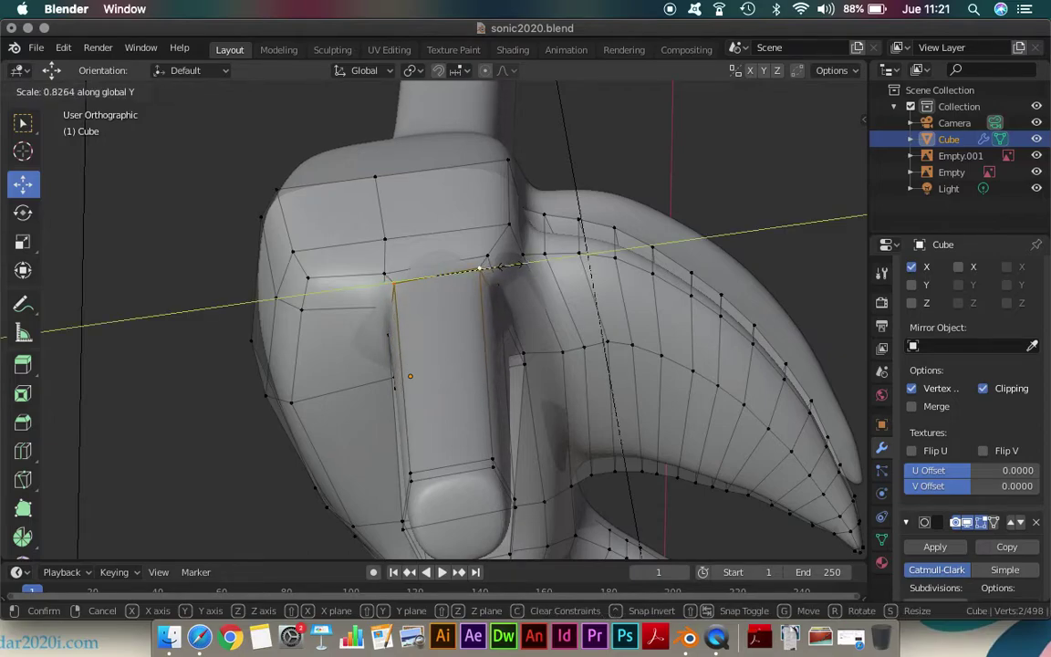
left_click(481, 266)
middle_click_drag(567, 315, 494, 194)
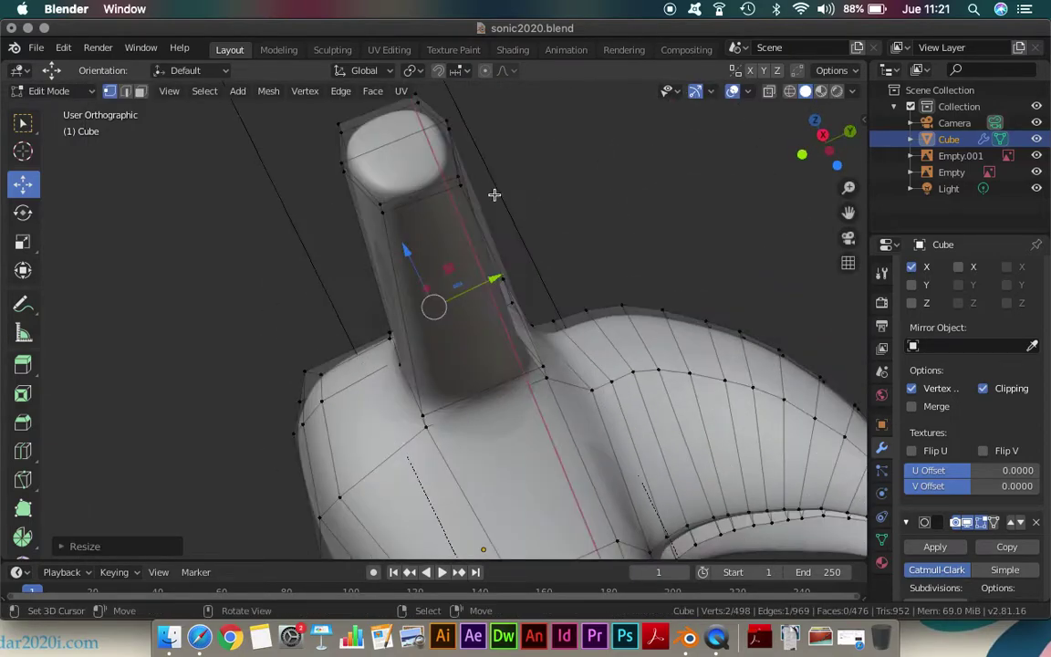
left_click(543, 364)
left_click(423, 415, "shift")
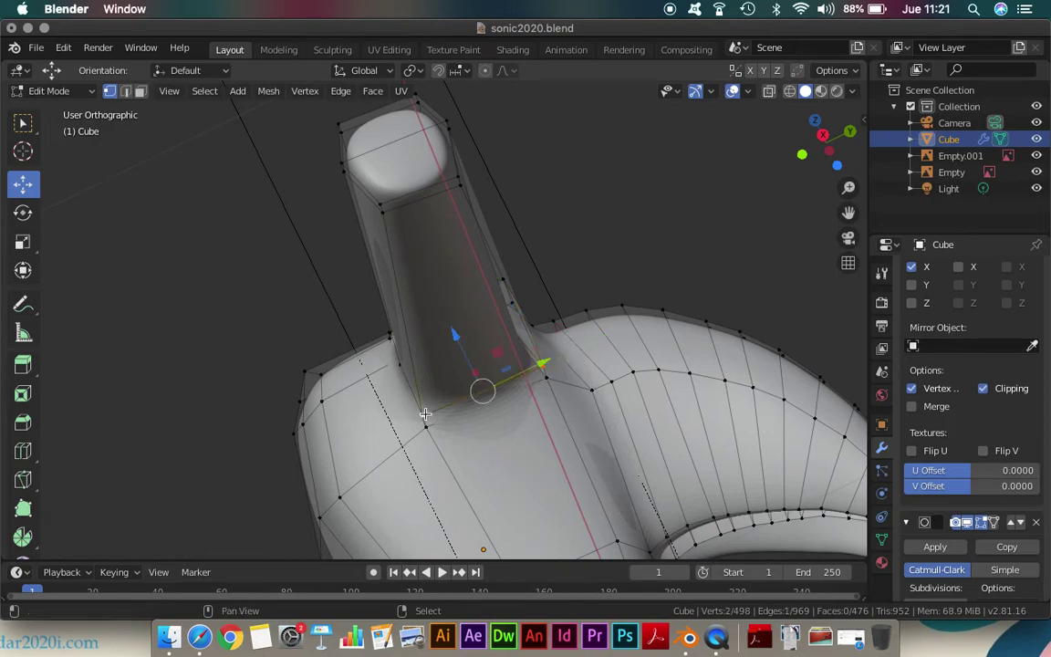
key("g")
key("y")
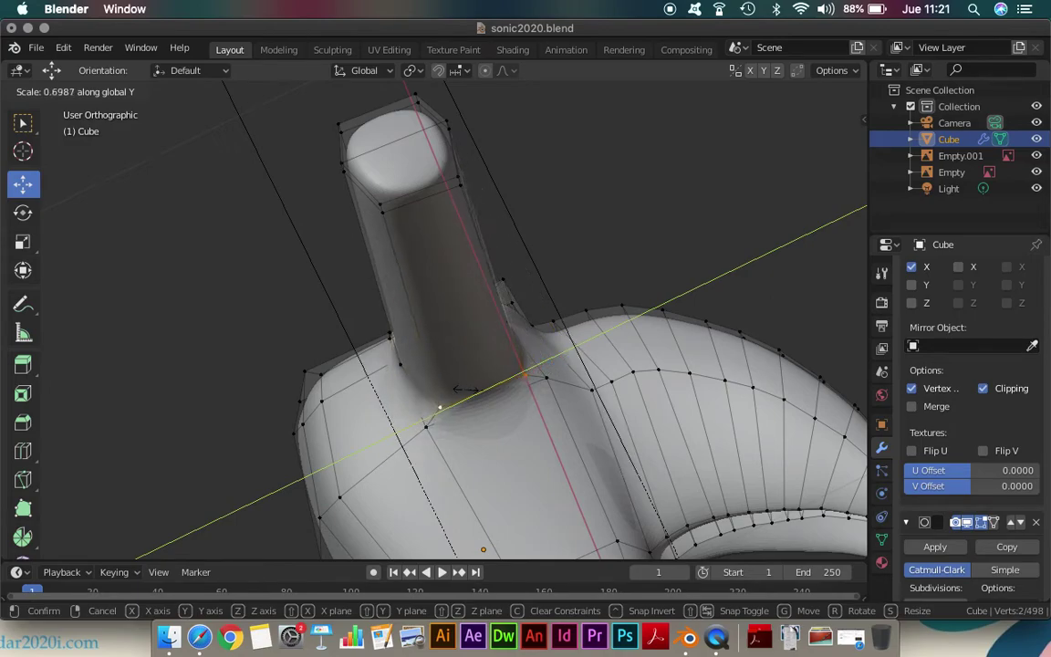
left_click(461, 389)
Squeeze a pair of opposite arm-root vertices together along Z
mouse_move(460, 389)
middle_mouse_down()
mouse_move(353, 472)
mouse_move(324, 469)
mouse_move(324, 449)
middle_mouse_up()
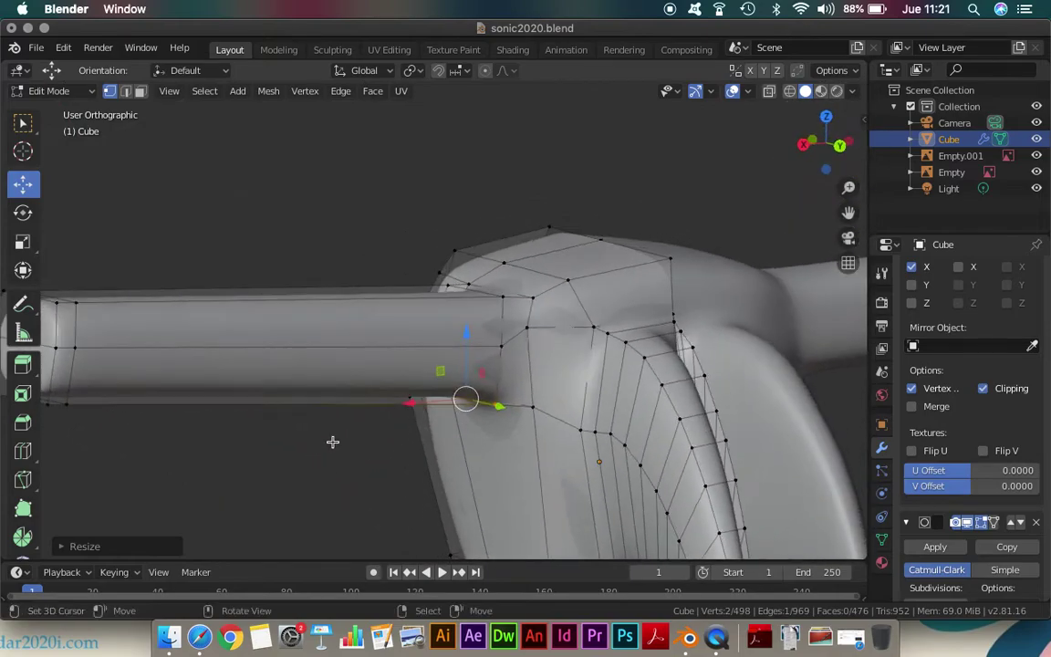
left_click(502, 297)
left_click(494, 406, "shift")
key("s")
key("z")
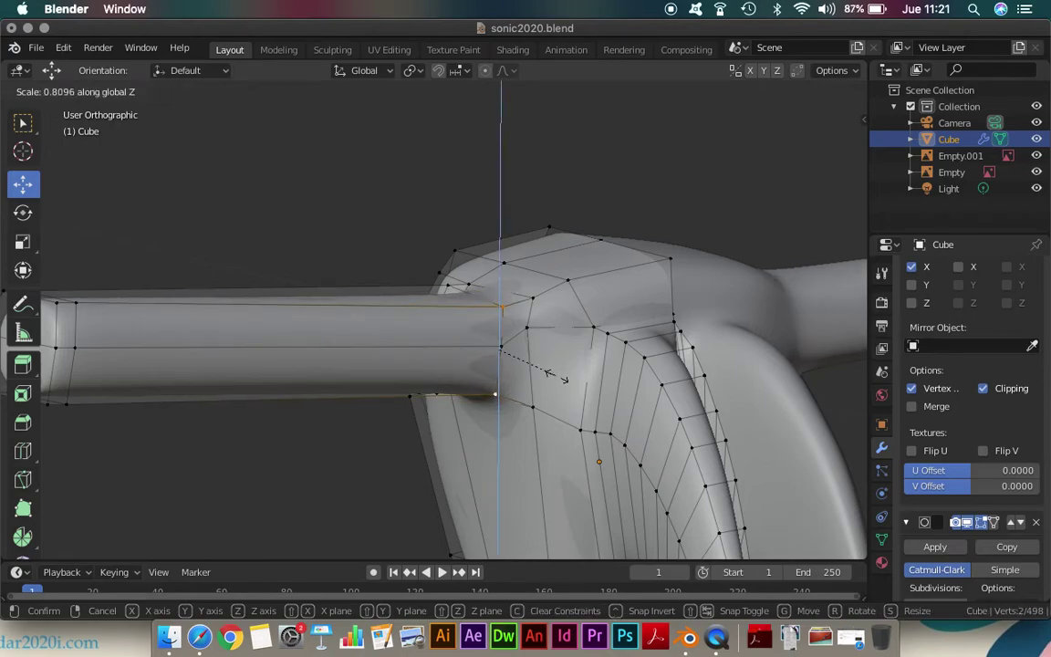
left_click(556, 375)
Squeeze a second arm-root vertex pair along Z, then review both arms
middle_click_drag(557, 376, 633, 363)
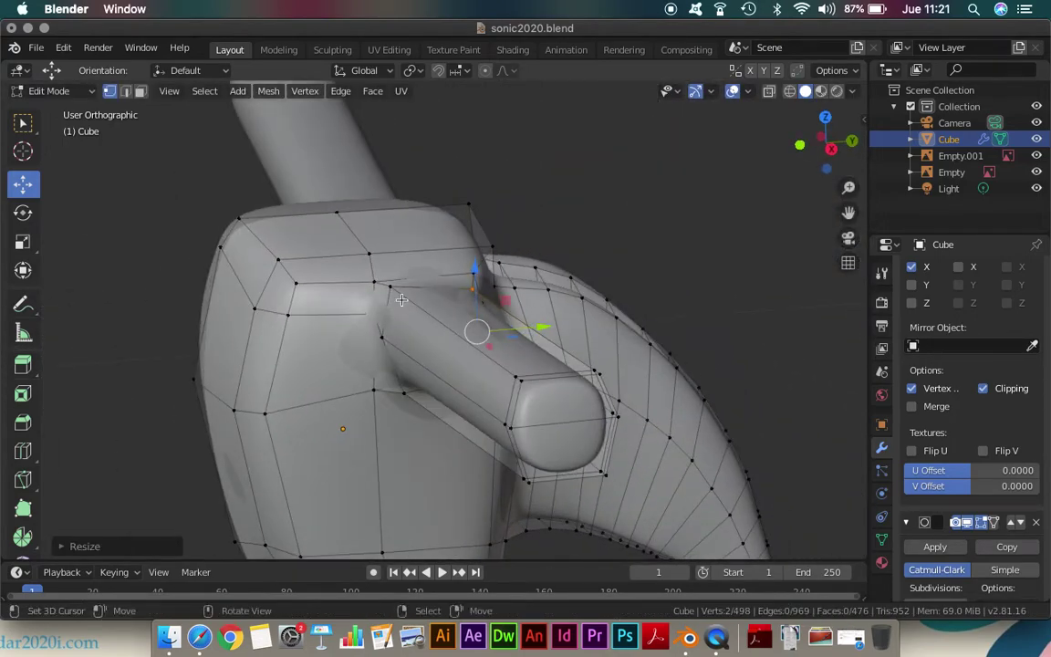
left_click(390, 286)
left_click(403, 392, "shift")
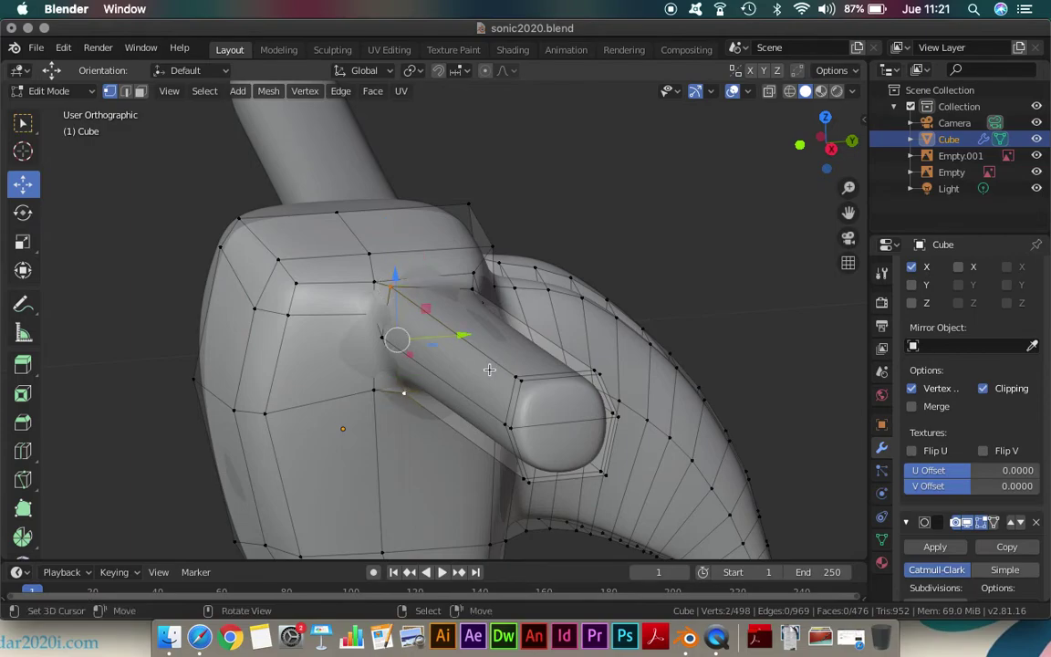
key("s")
key("z")
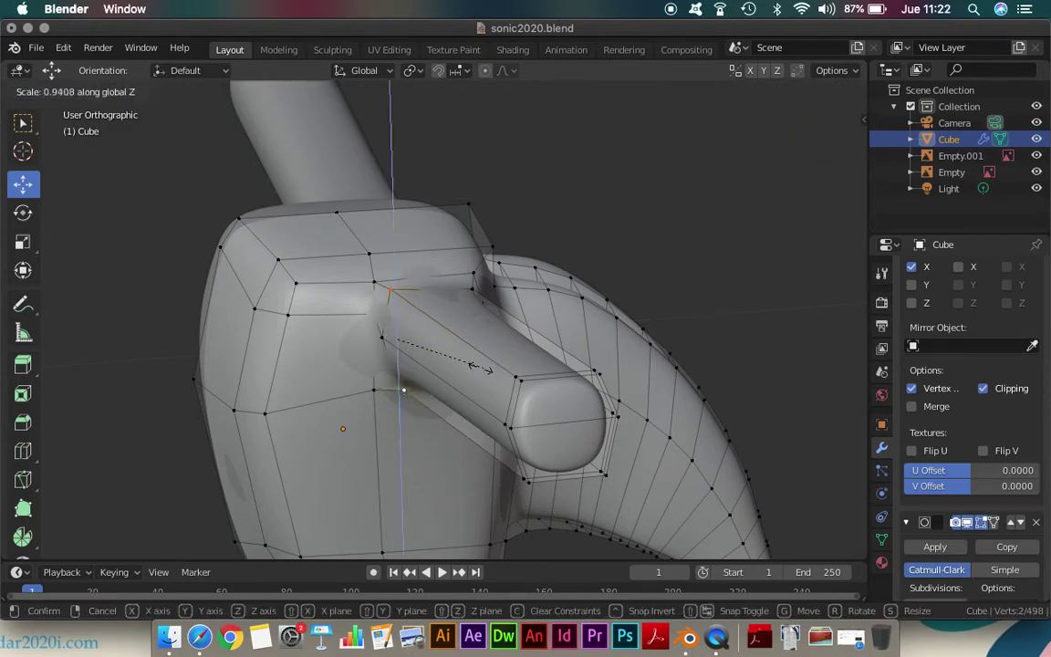
left_click(470, 364)
mouse_move(469, 365)
middle_mouse_down()
mouse_move(480, 319)
mouse_move(503, 352)
mouse_move(470, 343)
mouse_move(439, 352)
mouse_move(504, 382)
mouse_move(587, 335)
mouse_move(352, 324)
mouse_move(476, 356)
mouse_move(542, 359)
mouse_move(587, 345)
mouse_move(516, 362)
mouse_move(418, 348)
mouse_move(447, 333)
middle_mouse_up()
mouse_move(429, 444)
middle_mouse_down()
mouse_move(509, 381)
mouse_move(591, 418)
mouse_move(439, 440)
mouse_move(428, 337)
mouse_move(326, 316)
mouse_move(429, 346)
mouse_move(543, 345)
middle_mouse_up()
In front view, turn off the Subdivision modifier's viewport display
key("KP_1")
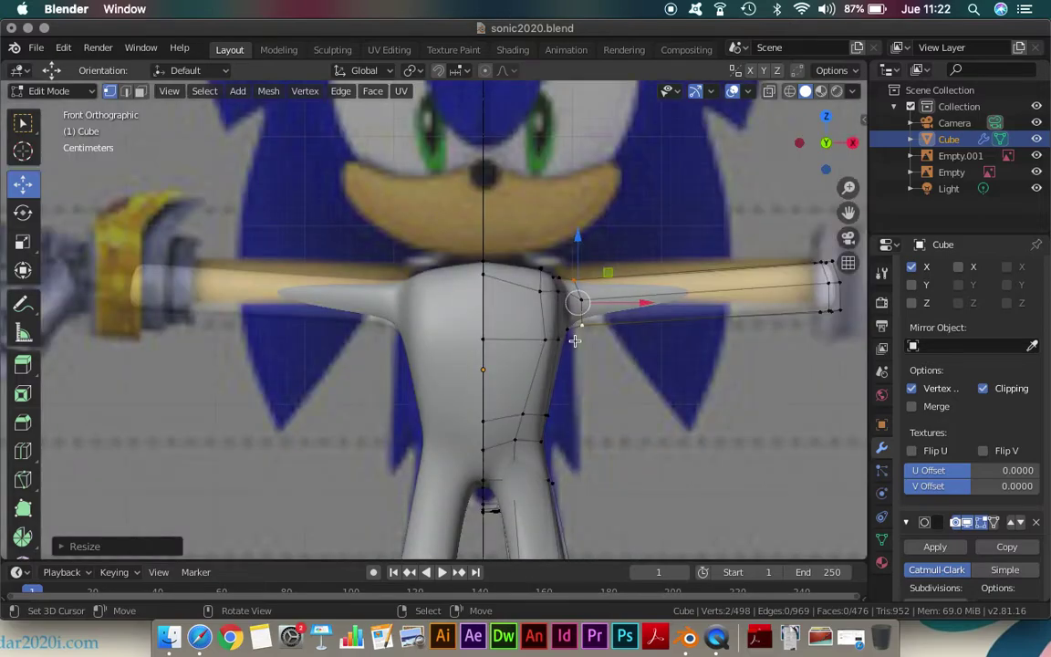
left_click(969, 524)
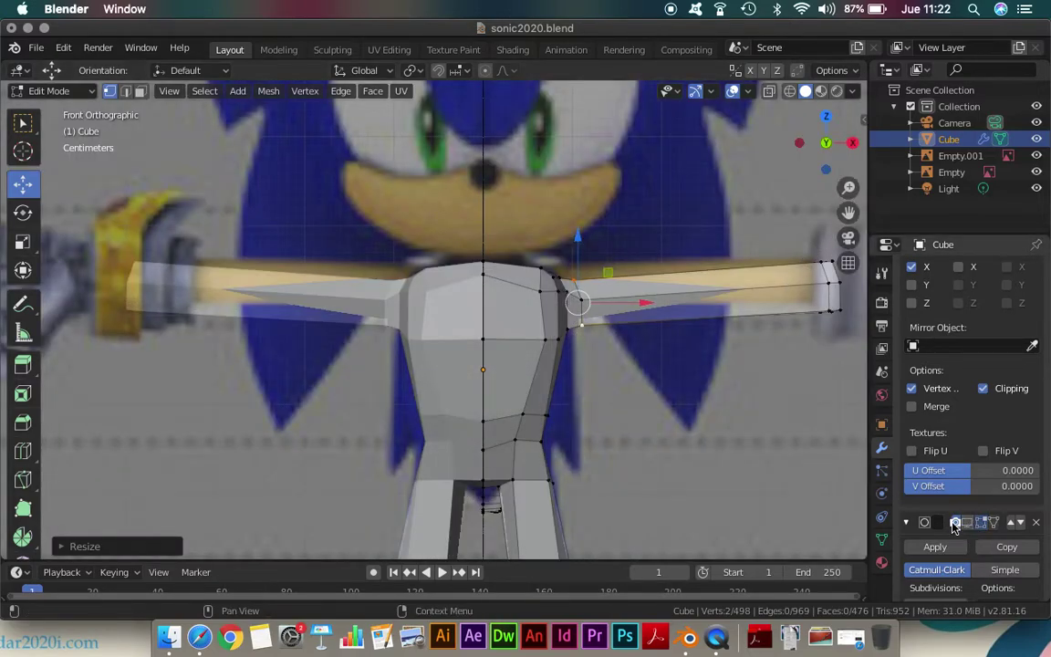
left_click(967, 523)
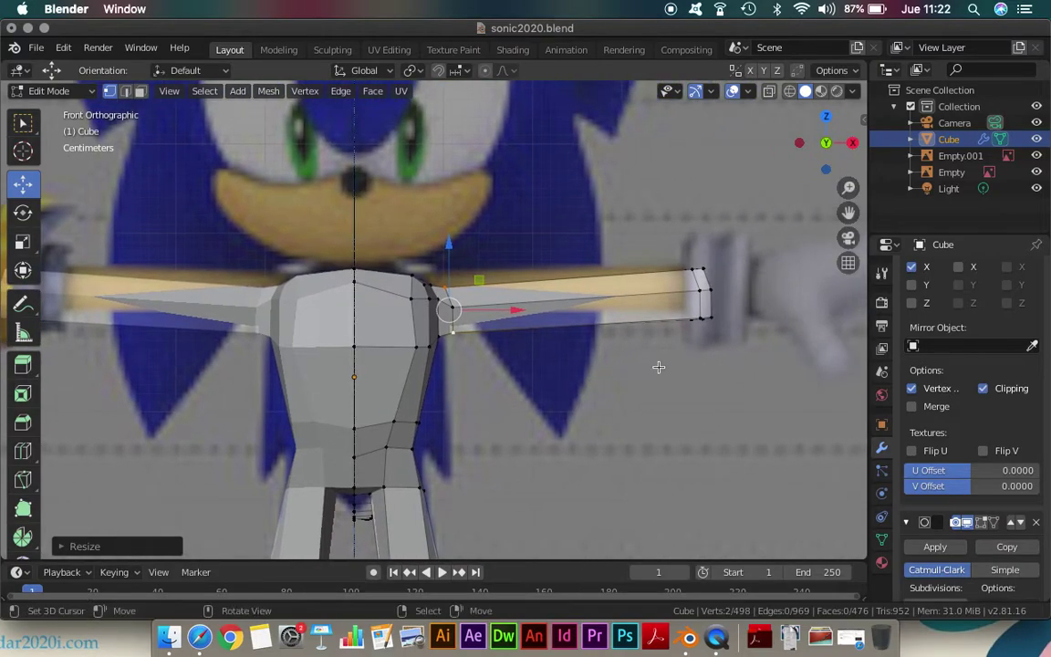
Inspect the low-poly body and save it as sonic2020.blend
mouse_move(659, 366)
middle_mouse_down()
mouse_move(604, 392)
mouse_move(583, 338)
middle_mouse_up()
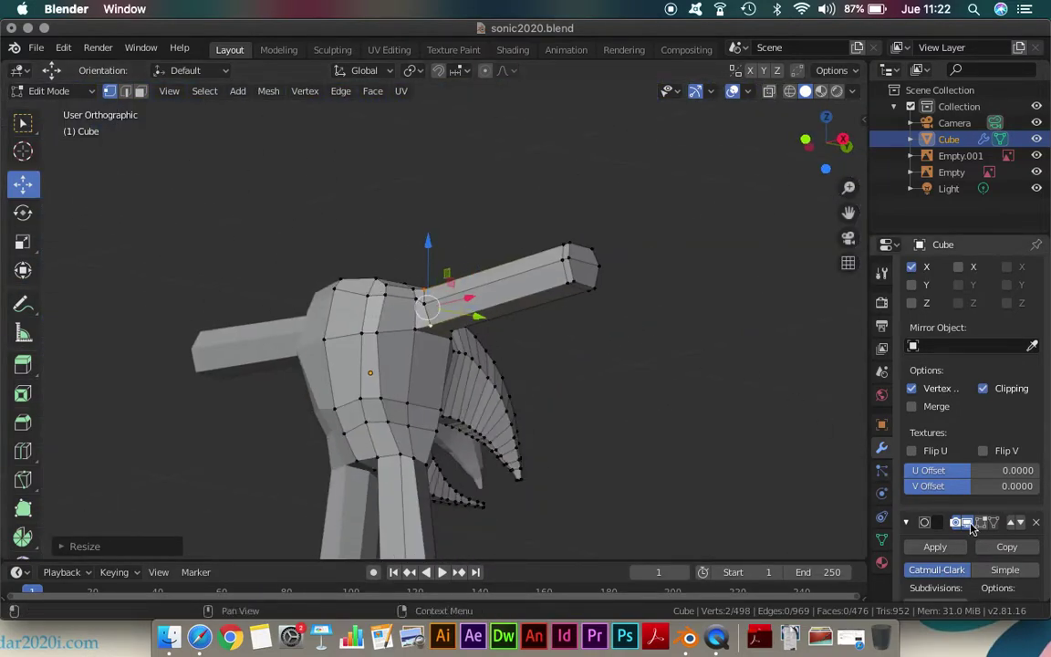
middle_click_drag(821, 502, 703, 457)
key("ctrl+s")
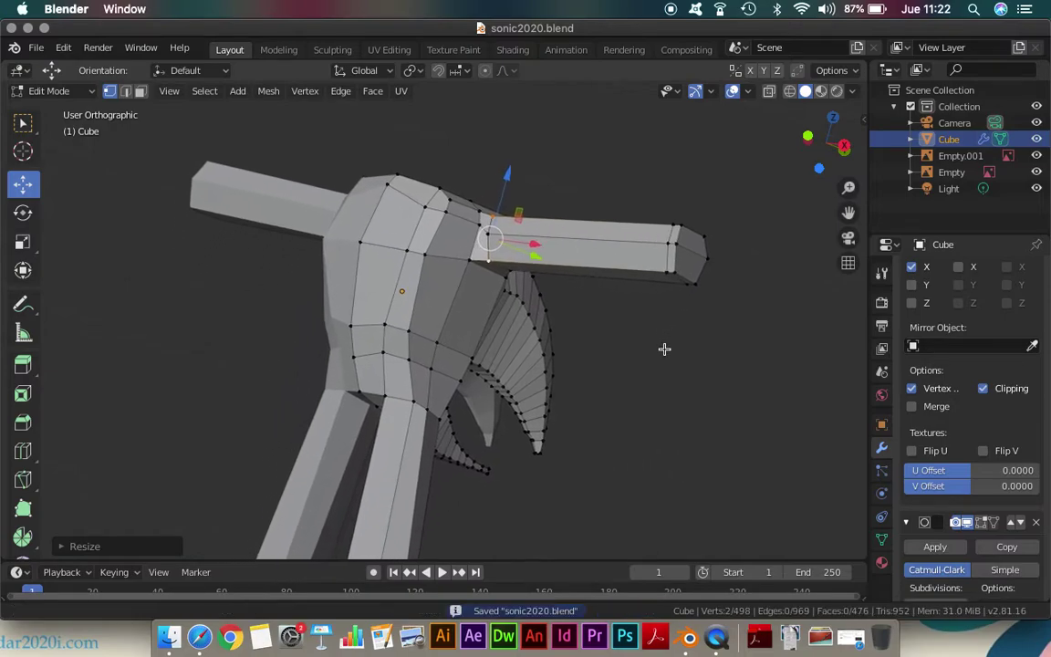